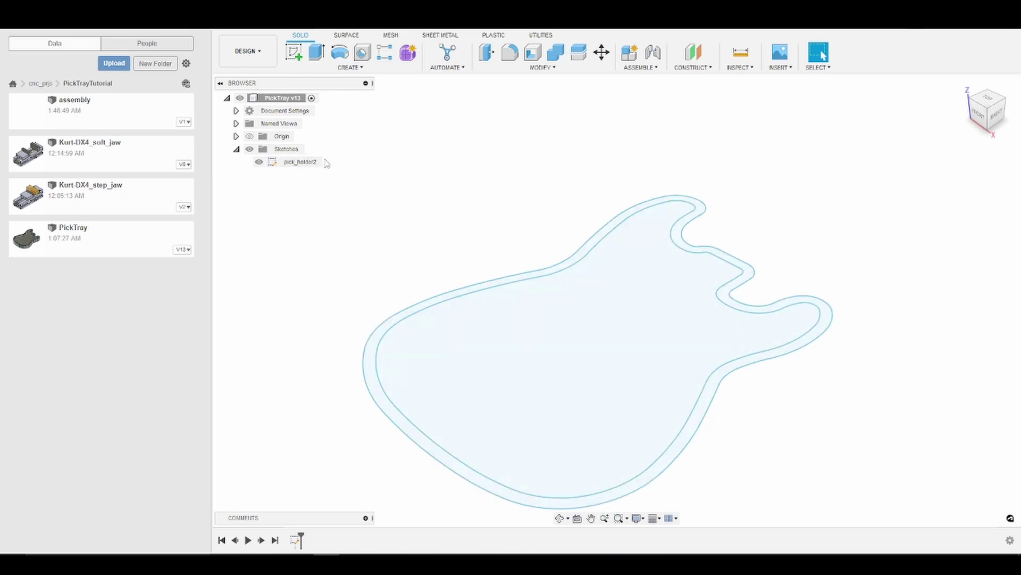
# - Edit the pick_holder2 sketch, zoom in, and select the inner guitar-body profile (12.869 in²)
pyautogui.doubleClick(308, 163)
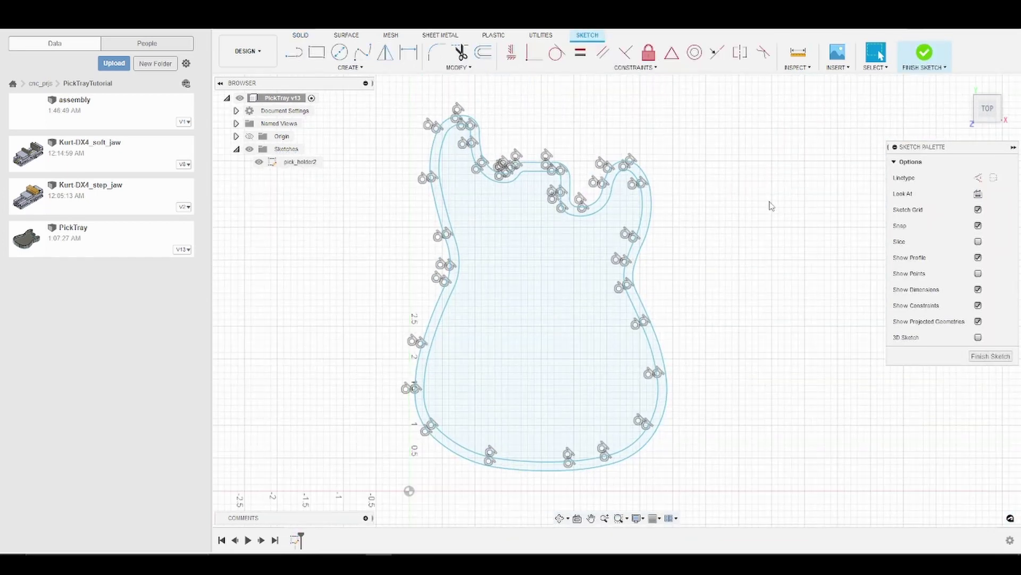
pyautogui.scroll(1, 501, 163)
pyautogui.scroll(1, 501, 163)
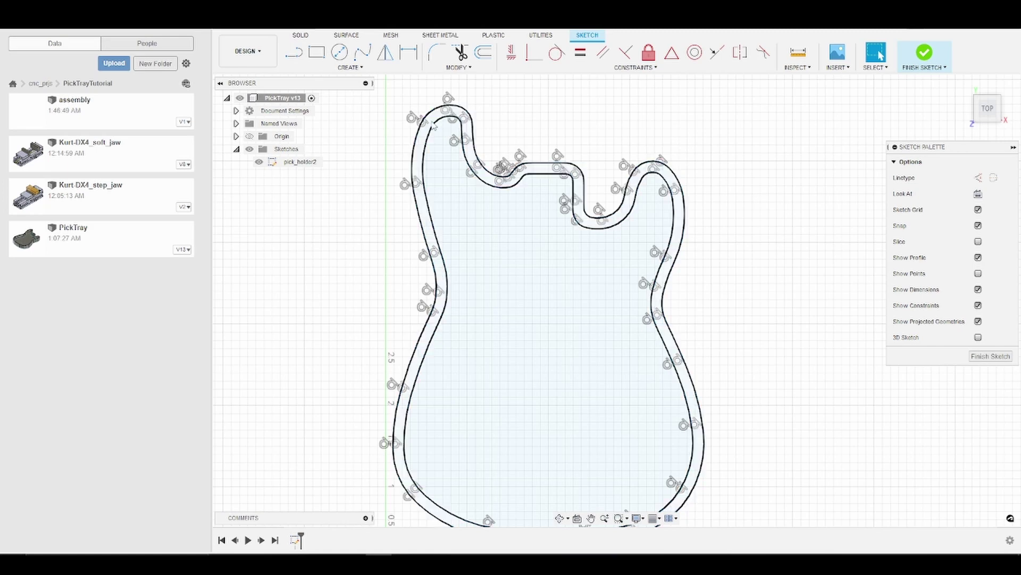
pyautogui.click(459, 51)
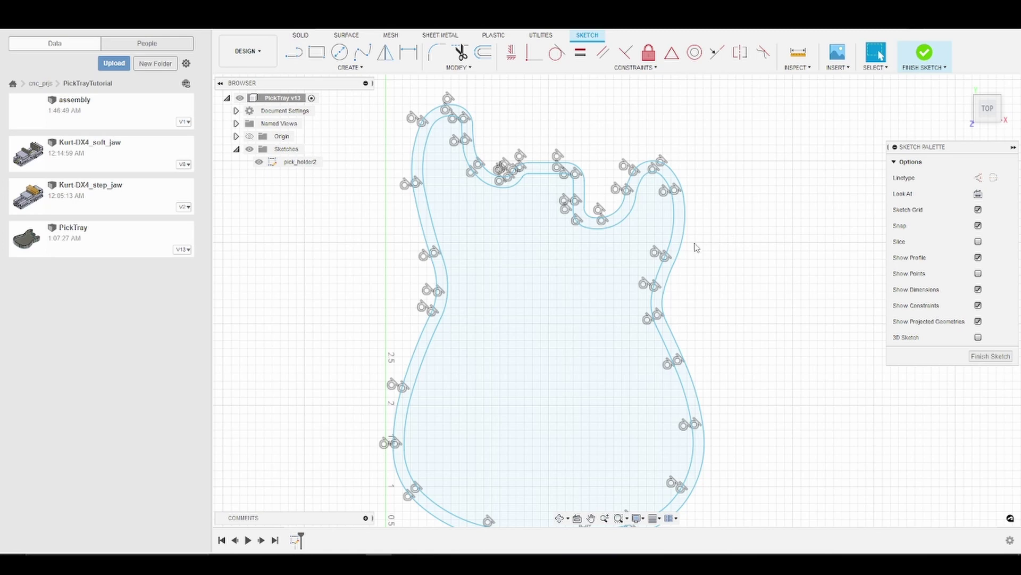
pyautogui.click(537, 340)
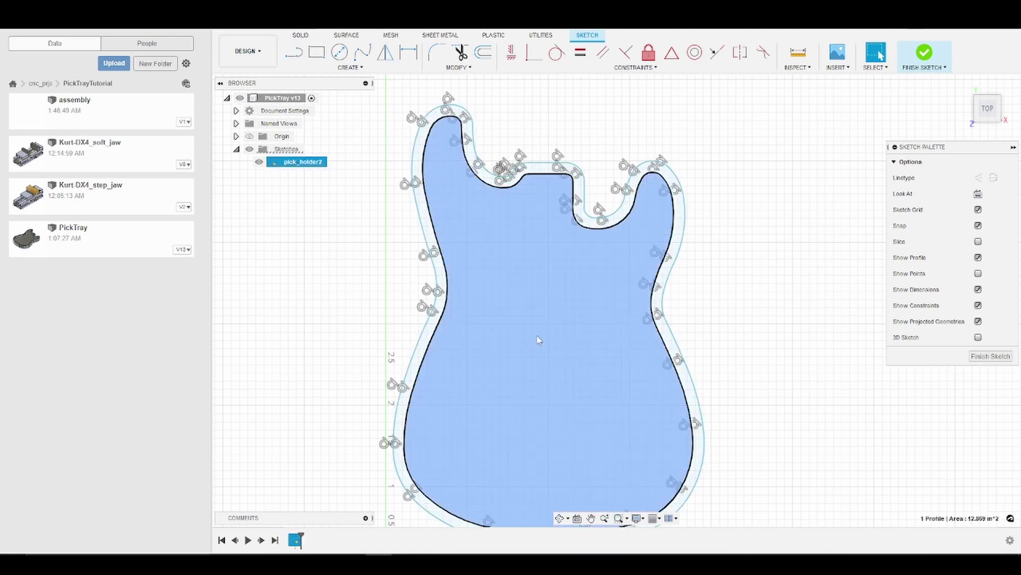
# - Extrude the inner guitar-body profile 0.25 in as the tray base
pyautogui.press('e')
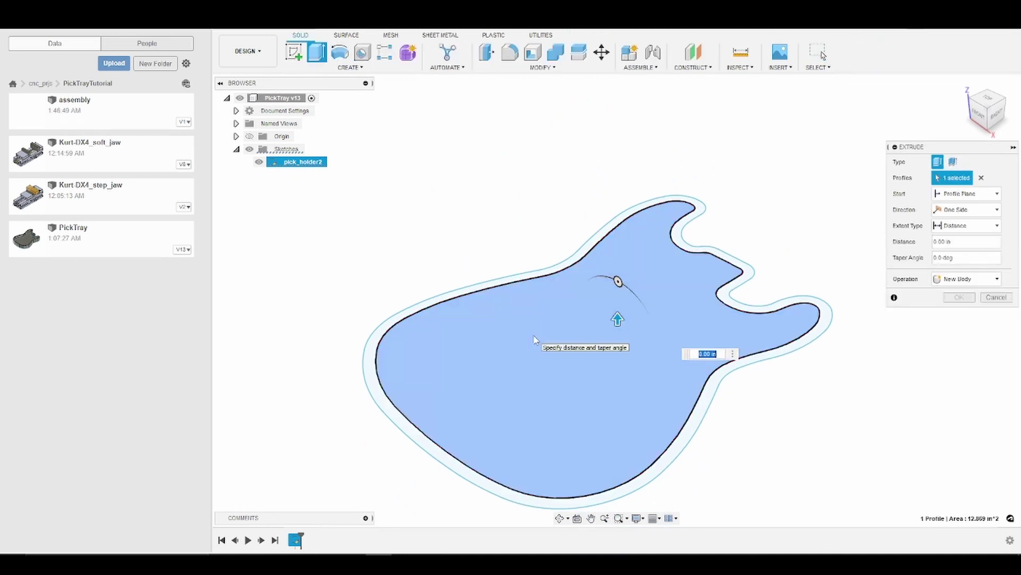
pyautogui.press('BackSpace')
pyautogui.write('.25')
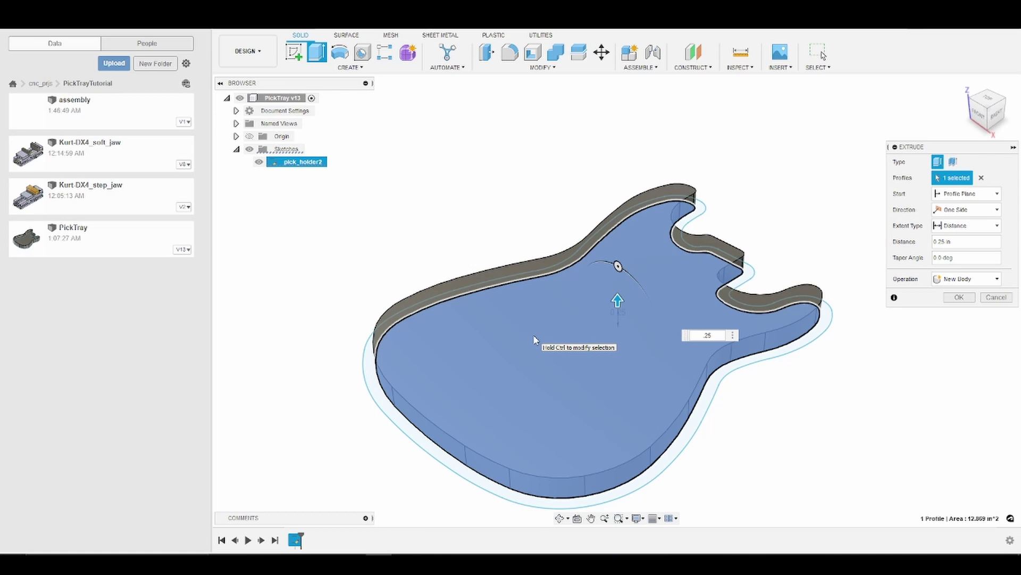
pyautogui.press('Return')
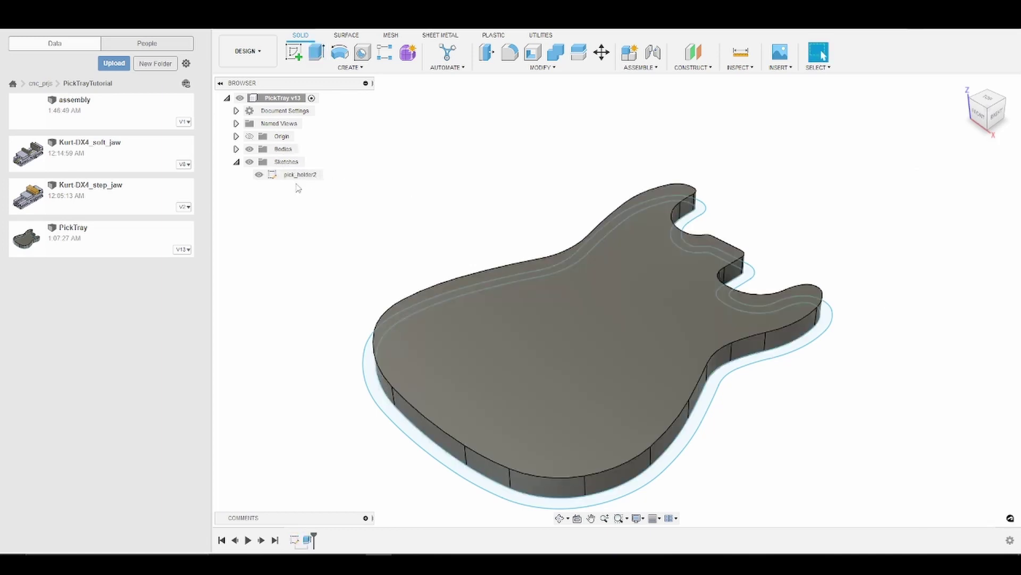
# - Extrude the band between the two outlines 0.7 in, joined as the tray wall
pyautogui.doubleClick(300, 174)
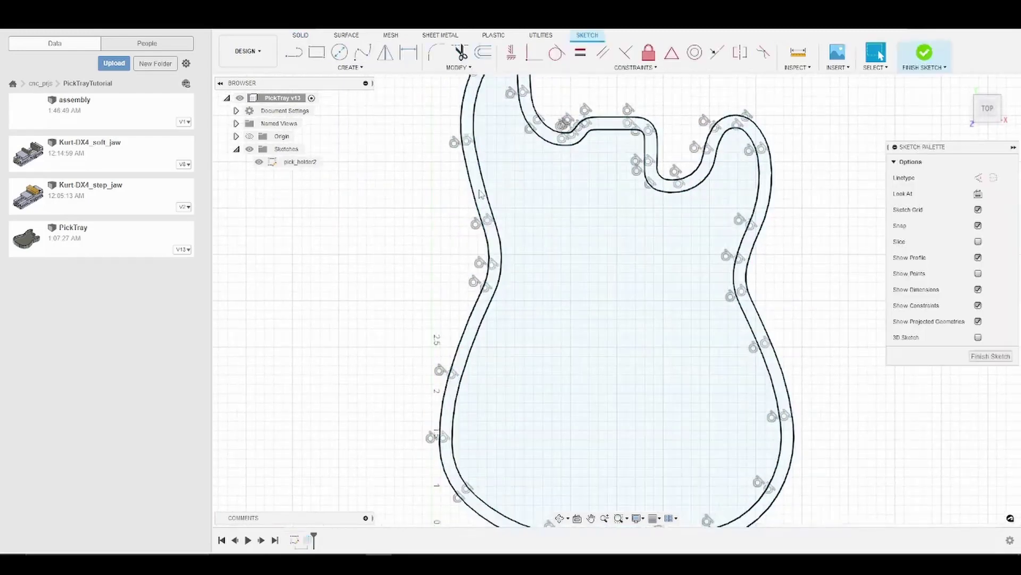
pyautogui.click(481, 191)
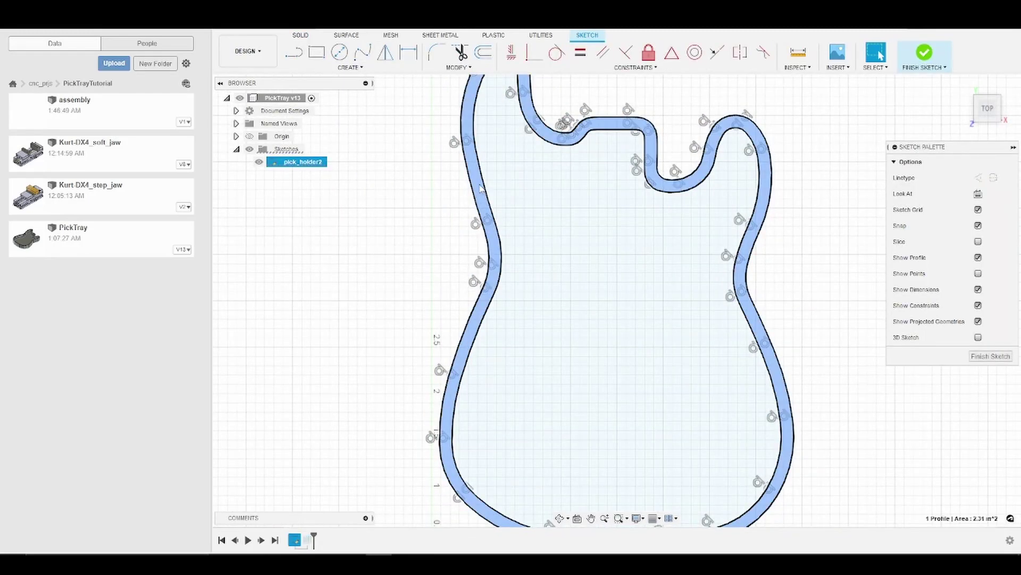
pyautogui.press('e')
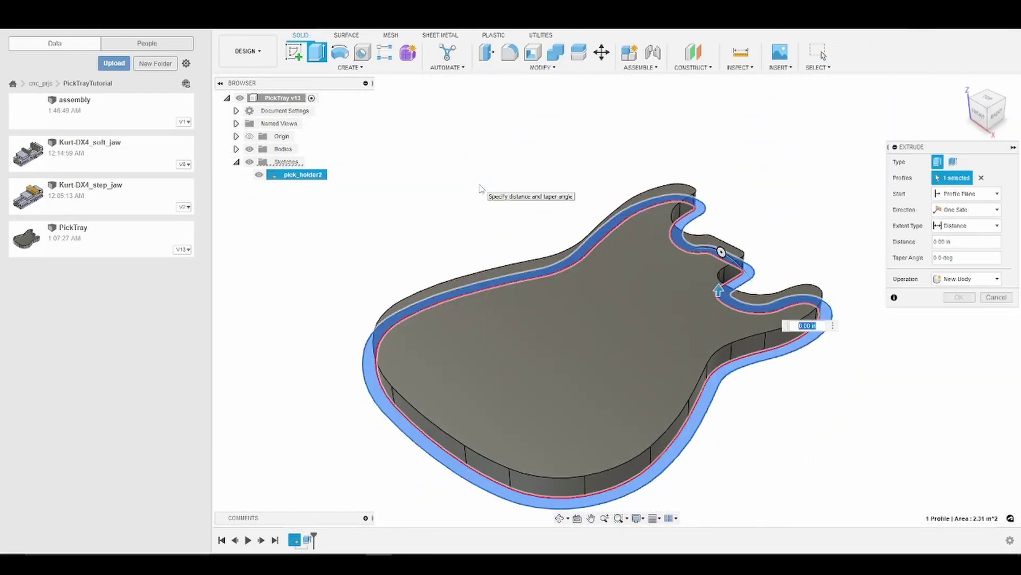
pyautogui.press('BackSpace')
pyautogui.write('.7')
pyautogui.press('Return')
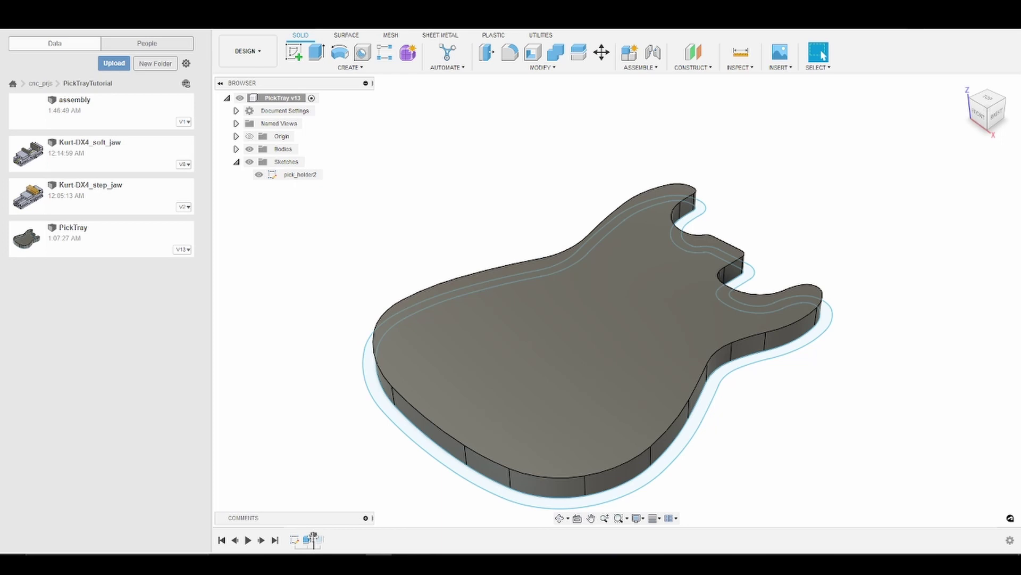
# - Roll the timeline to the end and view the tray from the Right and Bottom
pyautogui.moveTo(314, 537); pyautogui.dragTo(327, 537)
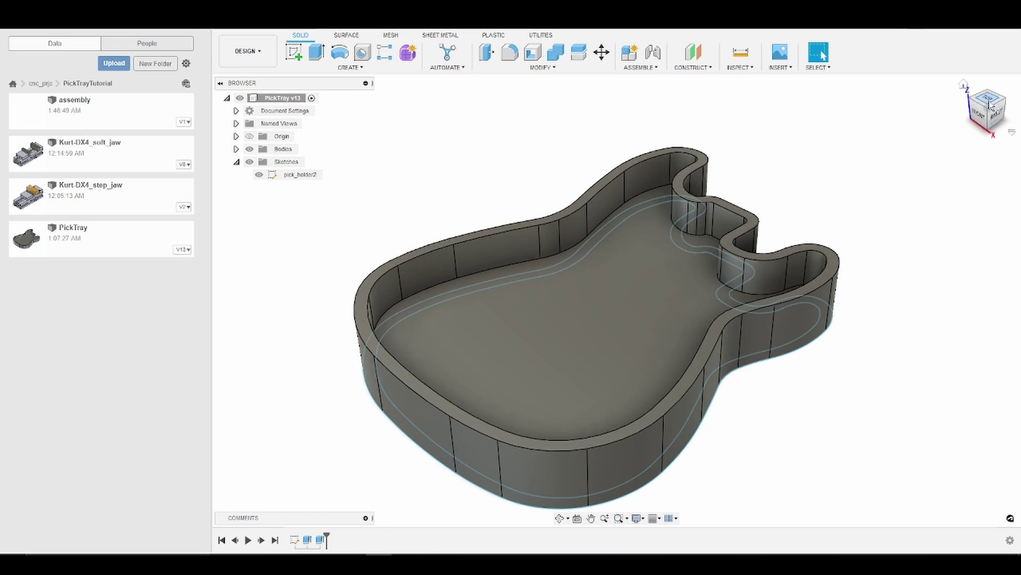
pyautogui.click(1000, 121)
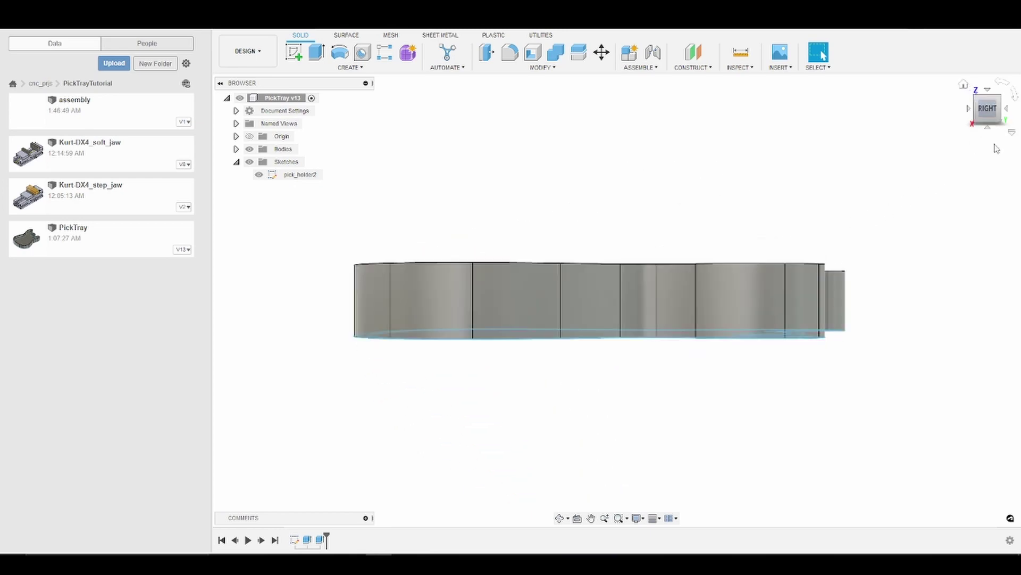
pyautogui.click(989, 131)
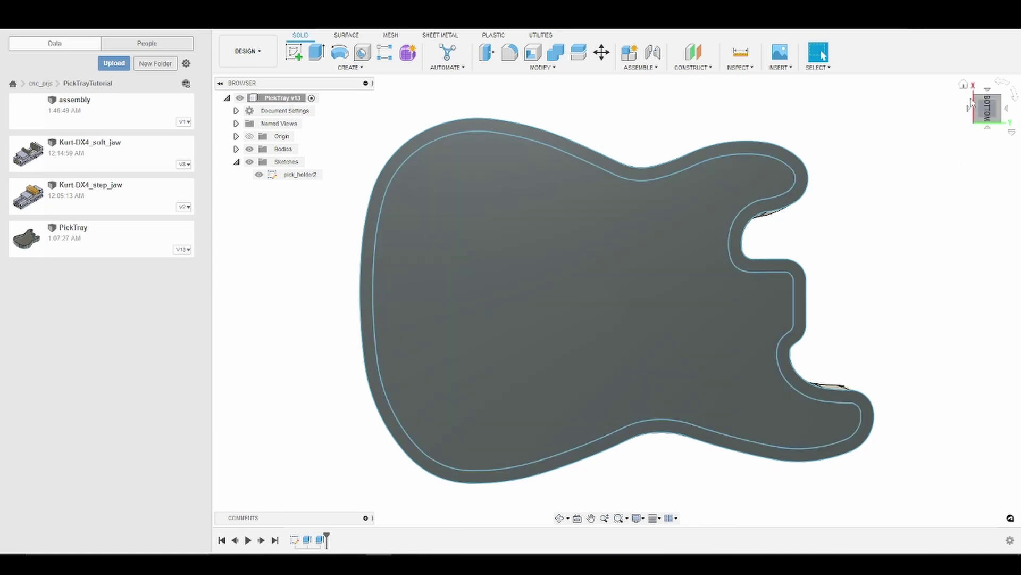
# - Return to the home view, then create a new design saved as 'assembly'
pyautogui.click(969, 89)
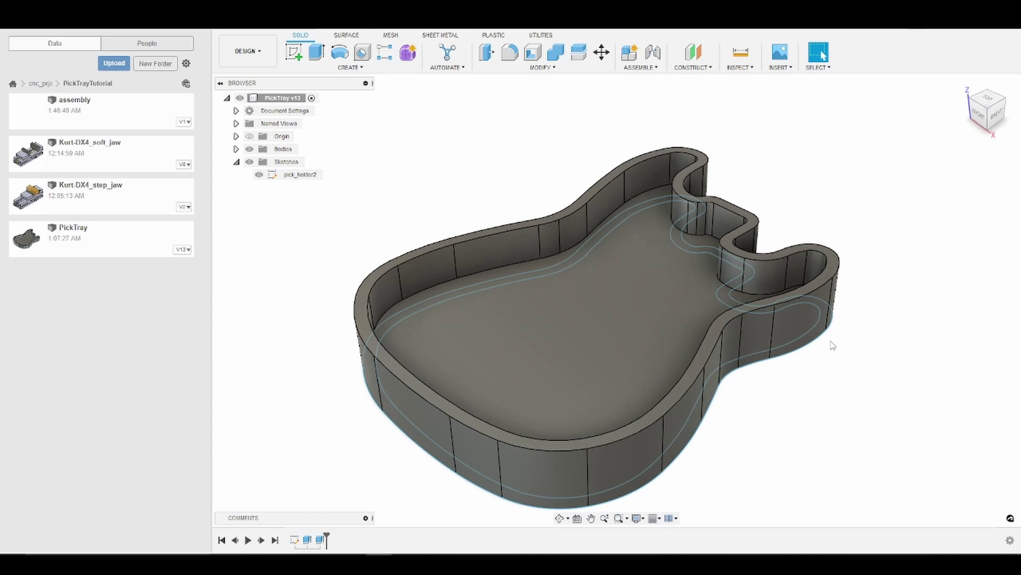
pyautogui.click(921, 32)
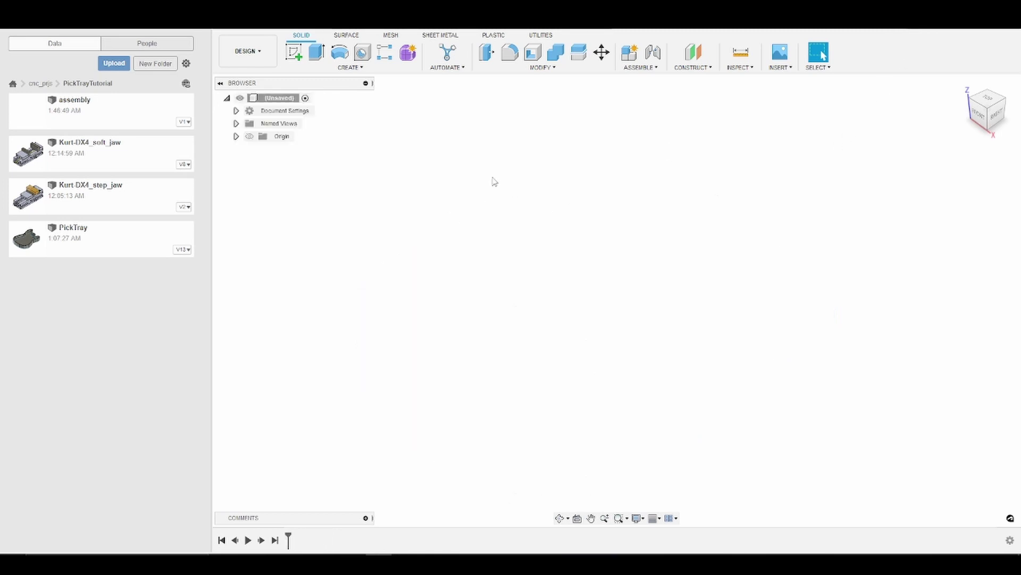
pyautogui.hotkey('ctrl', 's')
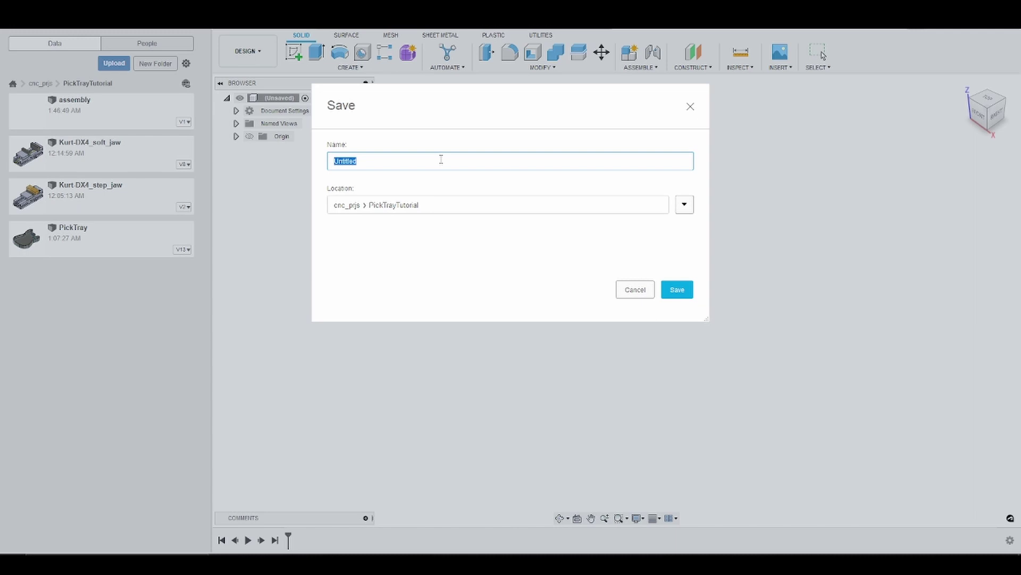
pyautogui.write('assembly')
pyautogui.press('Return')
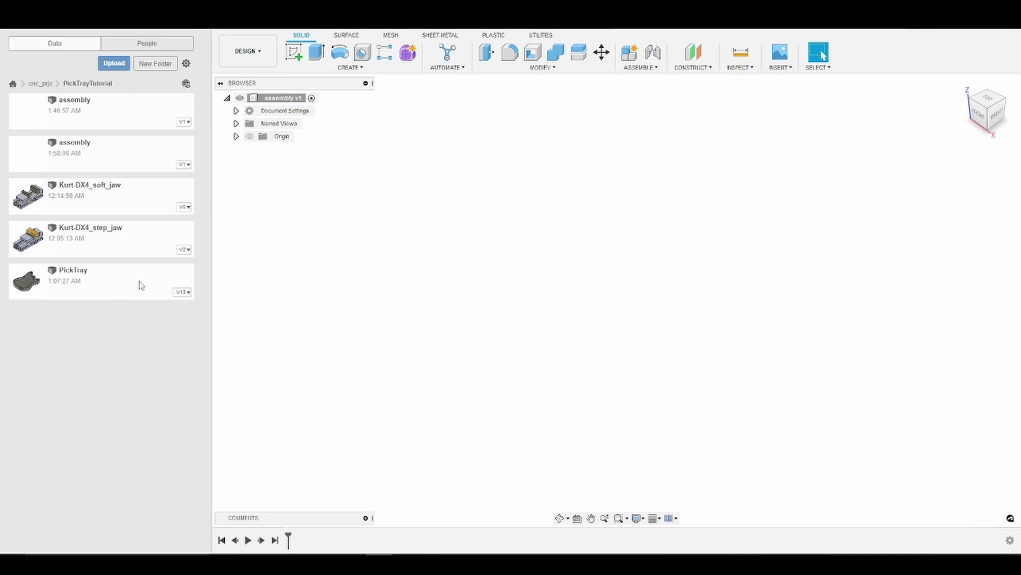
# - Save a new version of the PickTray design and return to the assembly
pyautogui.click(516, 29)
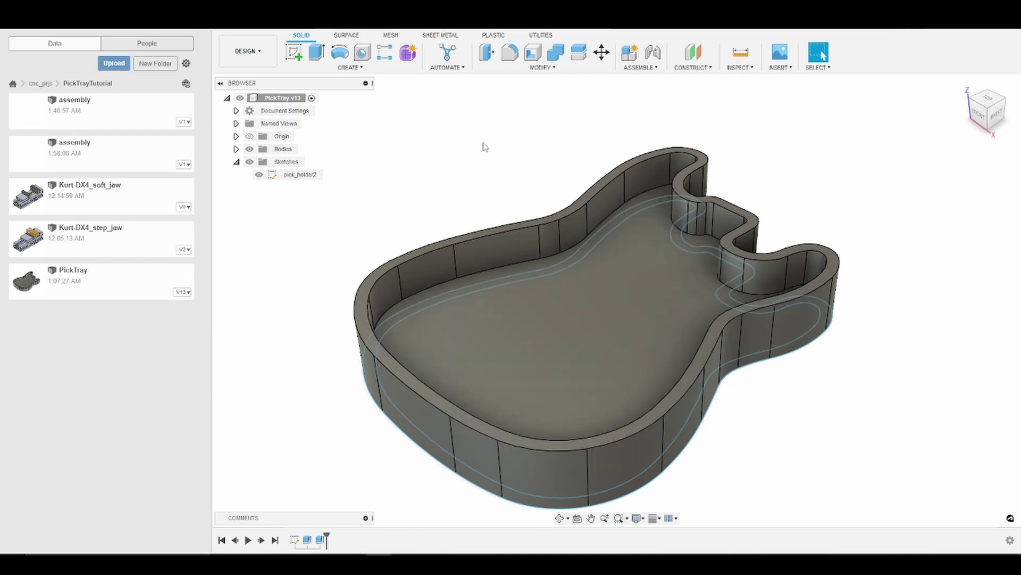
pyautogui.hotkey('ctrl', 's')
pyautogui.click(508, 298)
pyautogui.hotkey('ctrl', 'Tab')
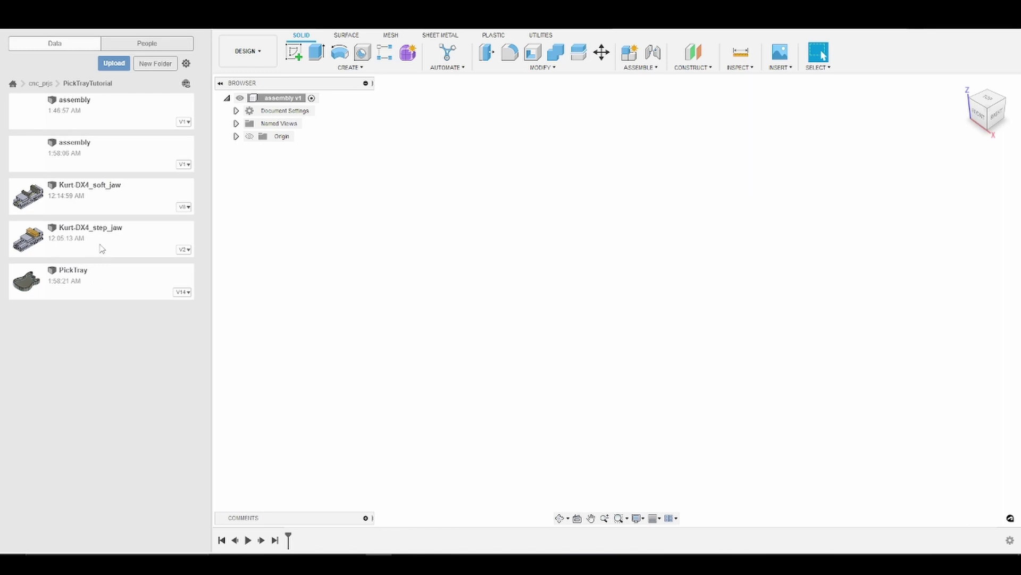
# - Insert the Kurt-DX4_step_jaw vise from the Data panel into the assembly at its default placement
pyautogui.moveTo(92, 235); pyautogui.dragTo(599, 255)
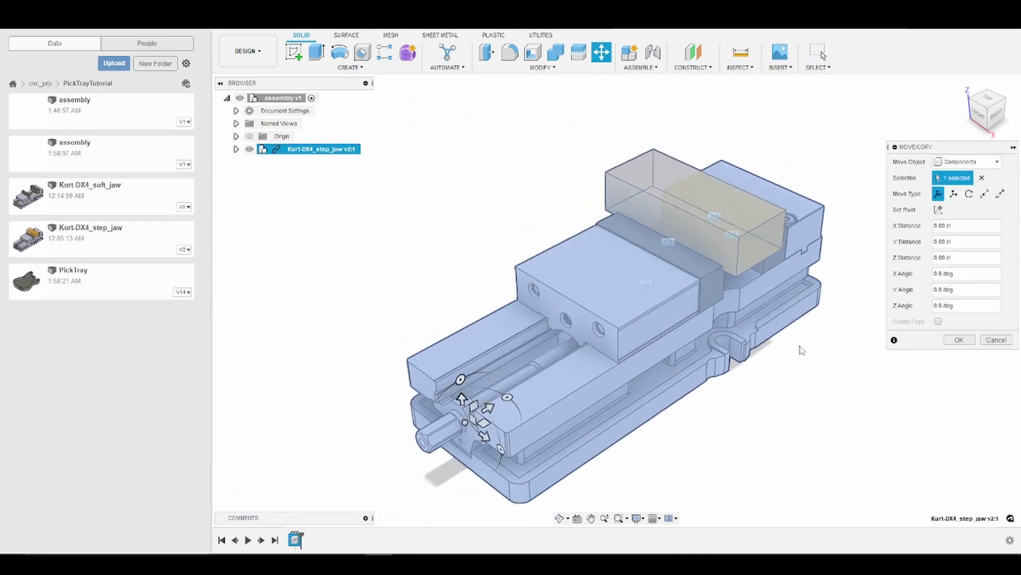
pyautogui.press('Return')
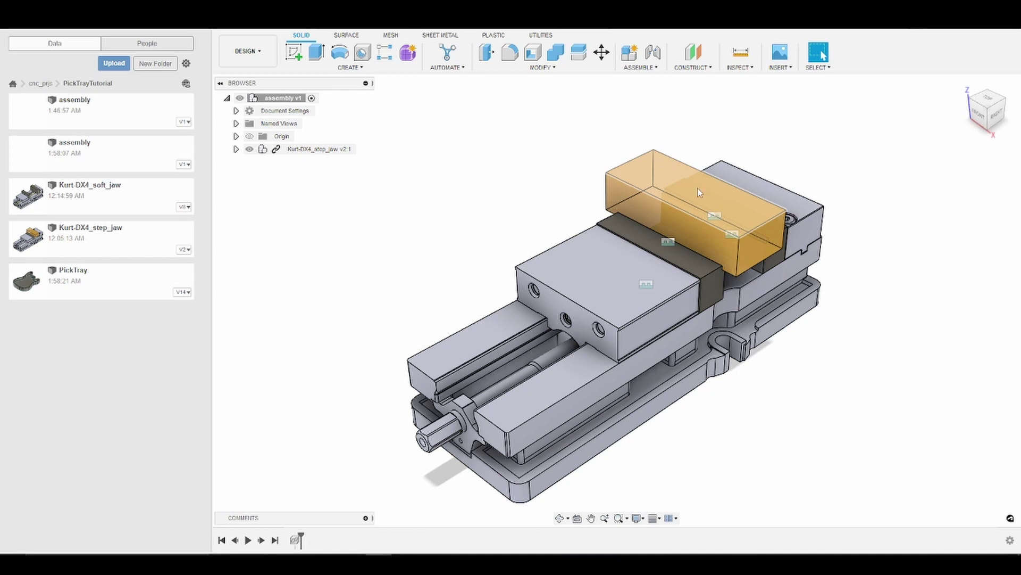
# - Break the link on the Kurt-DX4_step_jaw component and show the Modify commands
pyautogui.rightClick(280, 151)
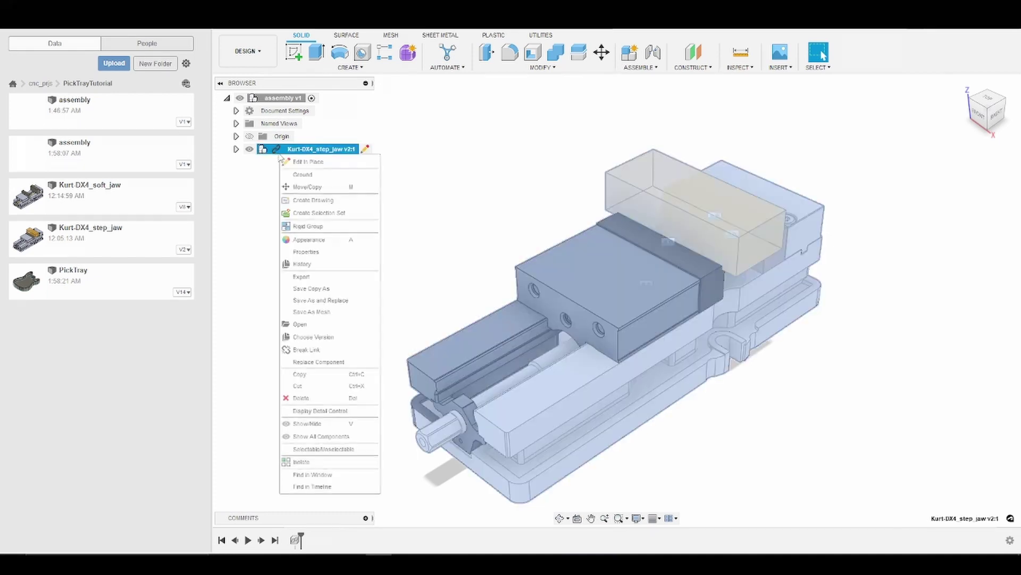
pyautogui.click(307, 351)
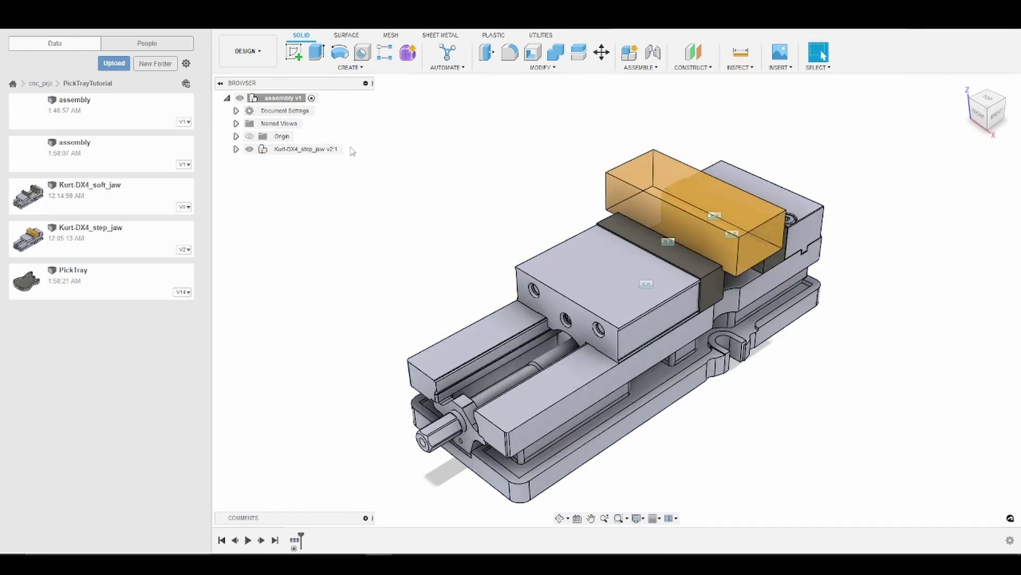
pyautogui.click(553, 68)
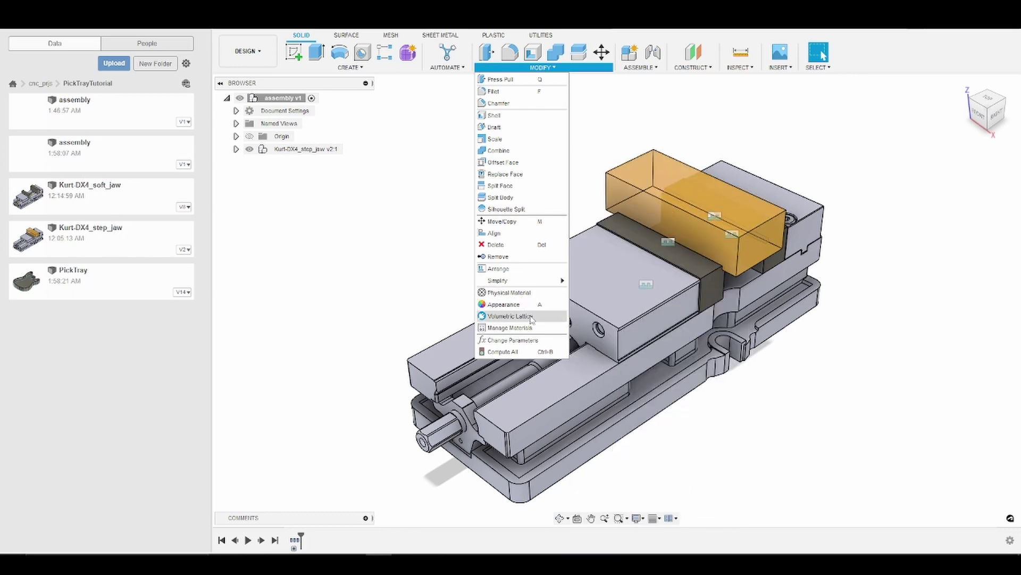
# - In Change Parameters, set StockLength to 6 in and StockWidth to 4 in, keeping StockHeight 1.25 in
pyautogui.click(526, 342)
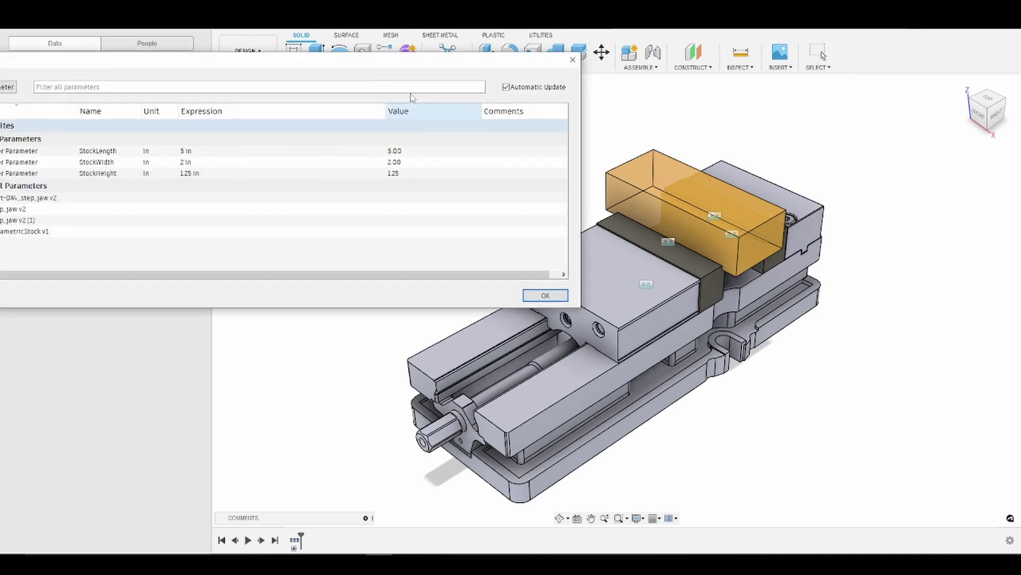
pyautogui.moveTo(395, 67); pyautogui.dragTo(430, 107)
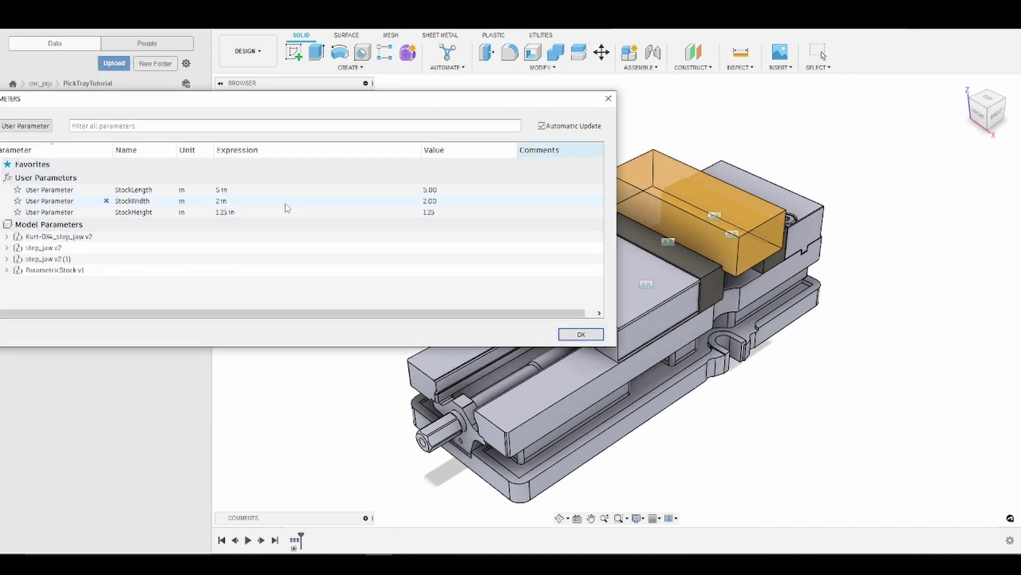
pyautogui.click(272, 189)
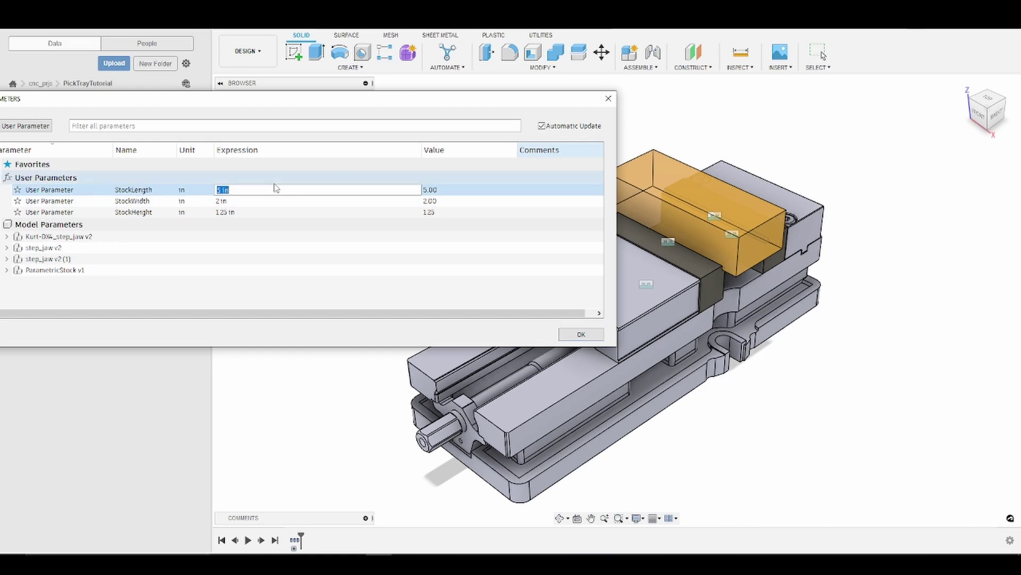
pyautogui.write('6')
pyautogui.press('Return')
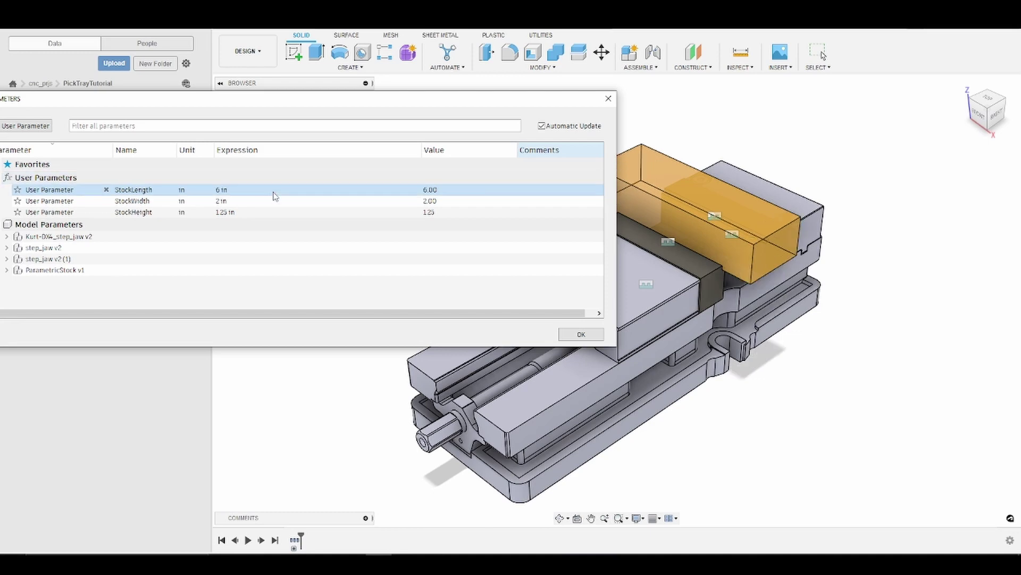
pyautogui.doubleClick(250, 203)
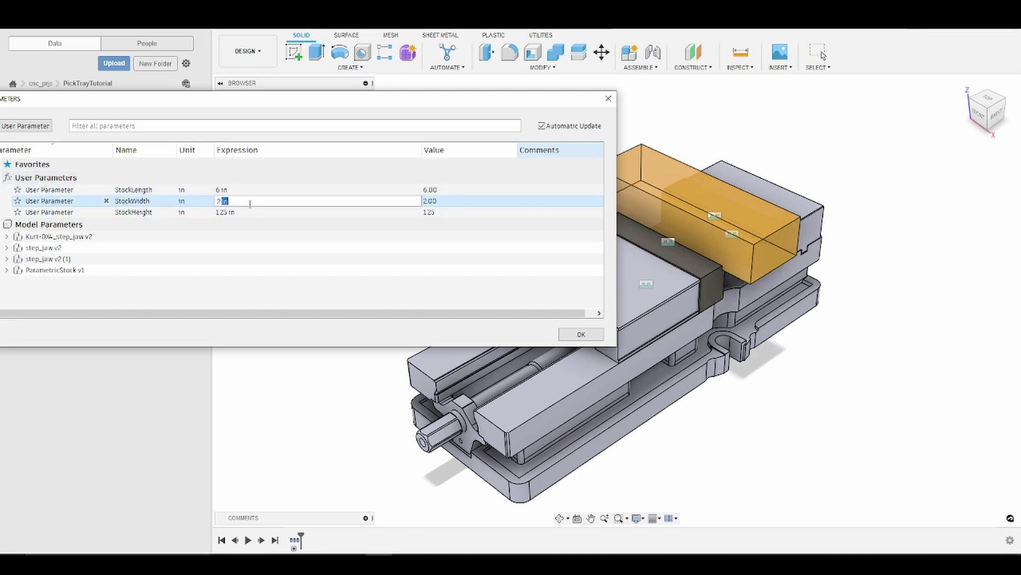
pyautogui.press('BackSpace')
pyautogui.press('BackSpace')
pyautogui.write('4')
pyautogui.press('Return')
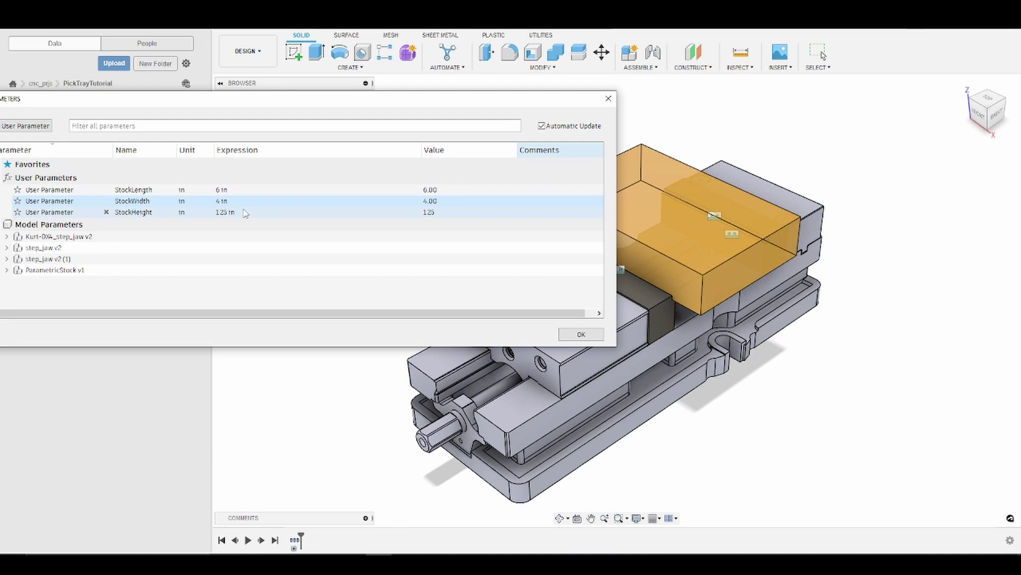
pyautogui.click(245, 212)
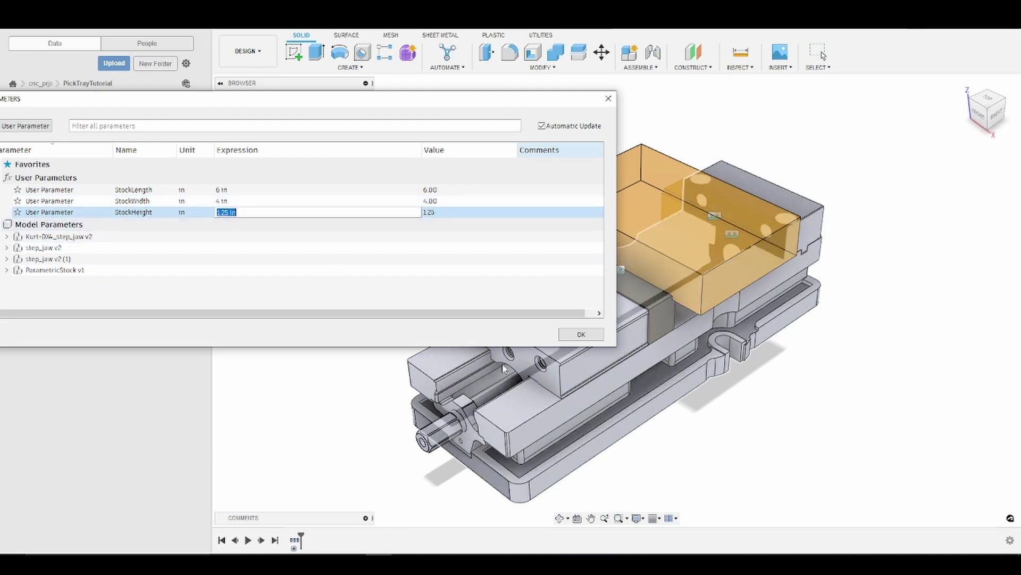
pyautogui.click(582, 334)
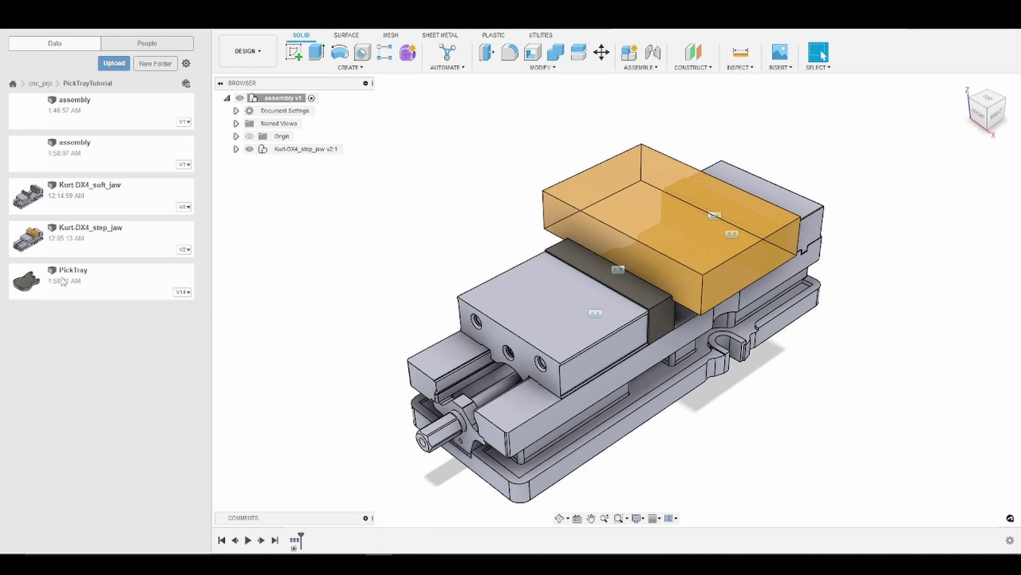
# - Insert PickTray into the assembly rotated 90° about Z and raised 7.50 in
pyautogui.moveTo(63, 281); pyautogui.dragTo(527, 231)
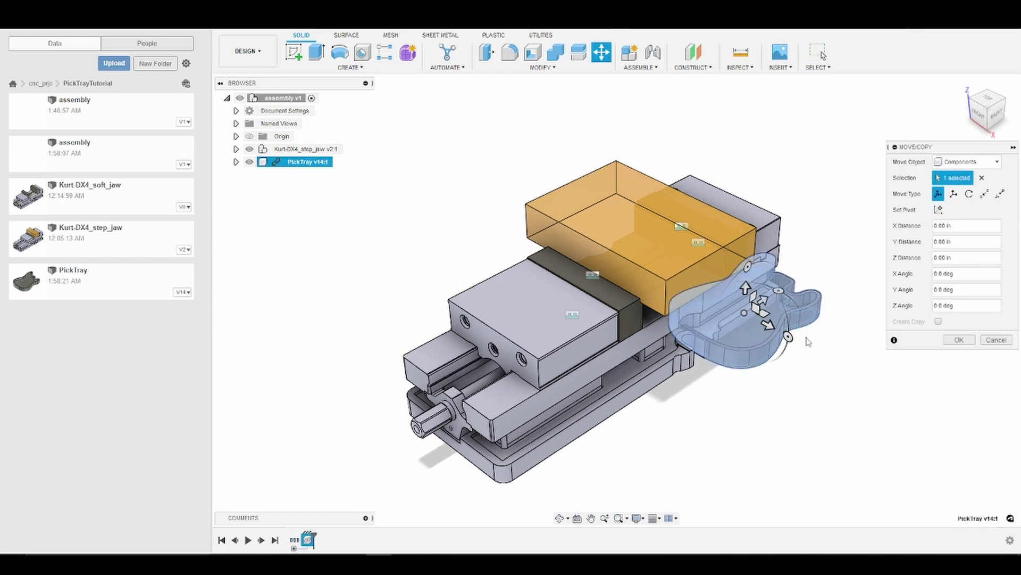
pyautogui.click(780, 291)
pyautogui.moveTo(780, 291); pyautogui.dragTo(778, 68)
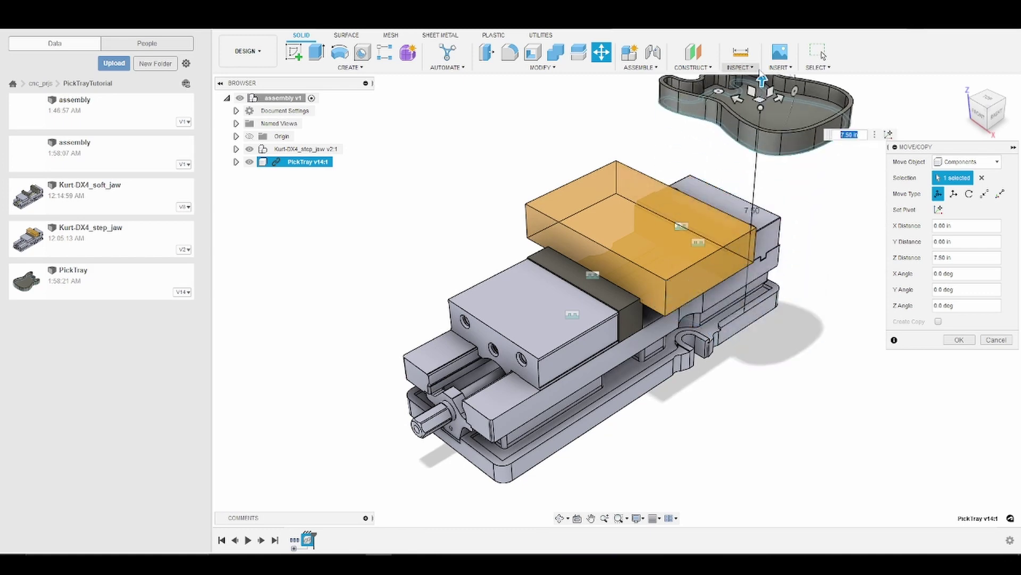
pyautogui.press('Return')
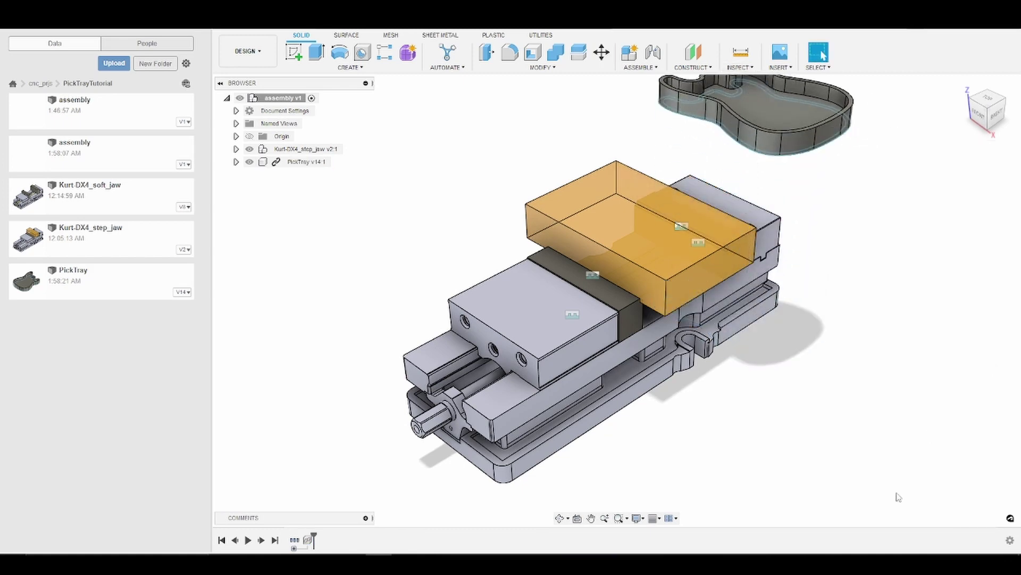
# - Orbit to a side view of the vise and start a Joint with J
pyautogui.click(560, 518)
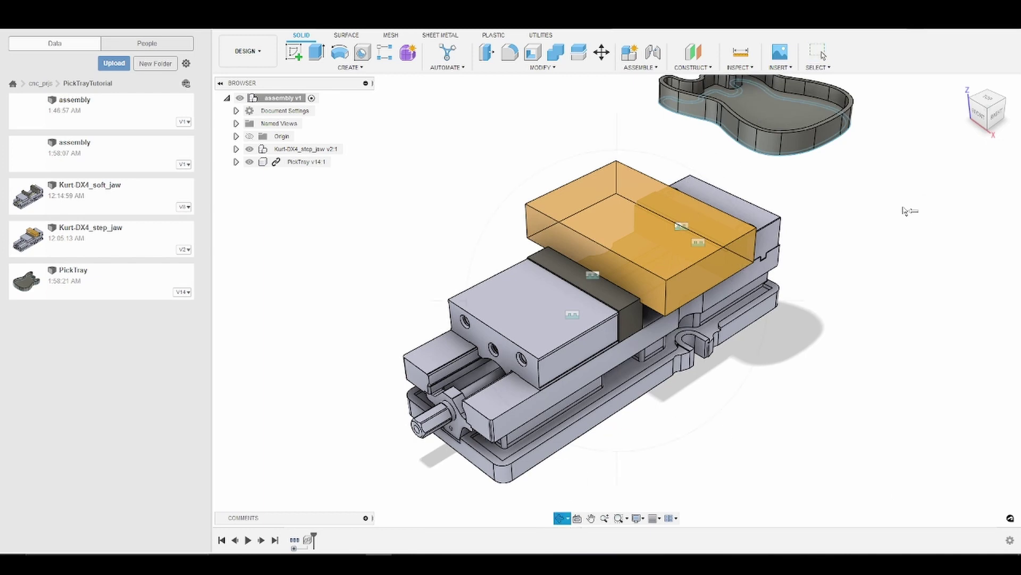
pyautogui.moveTo(871, 205); pyautogui.dragTo(831, 159)
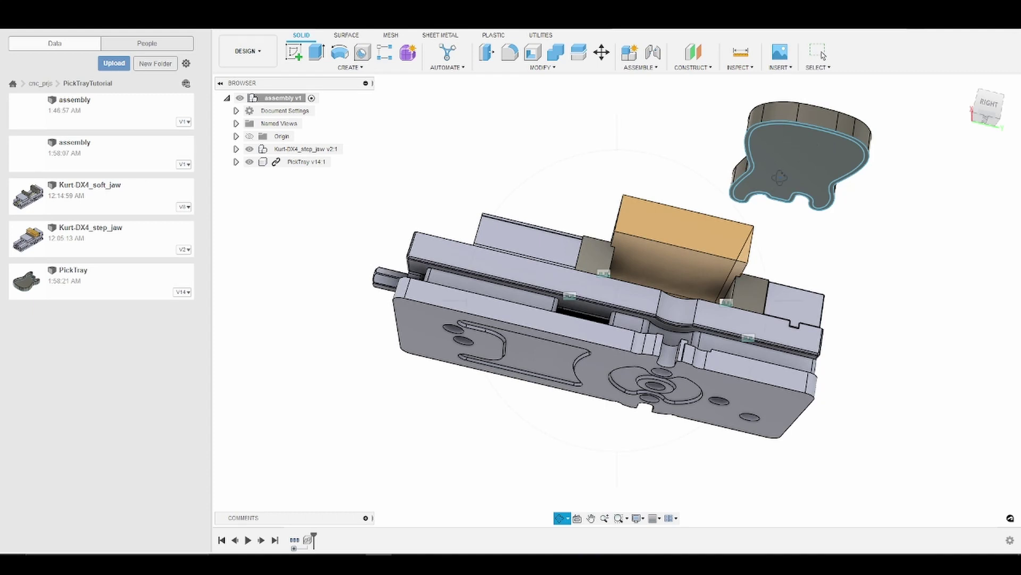
pyautogui.press('Escape')
pyautogui.press('j')
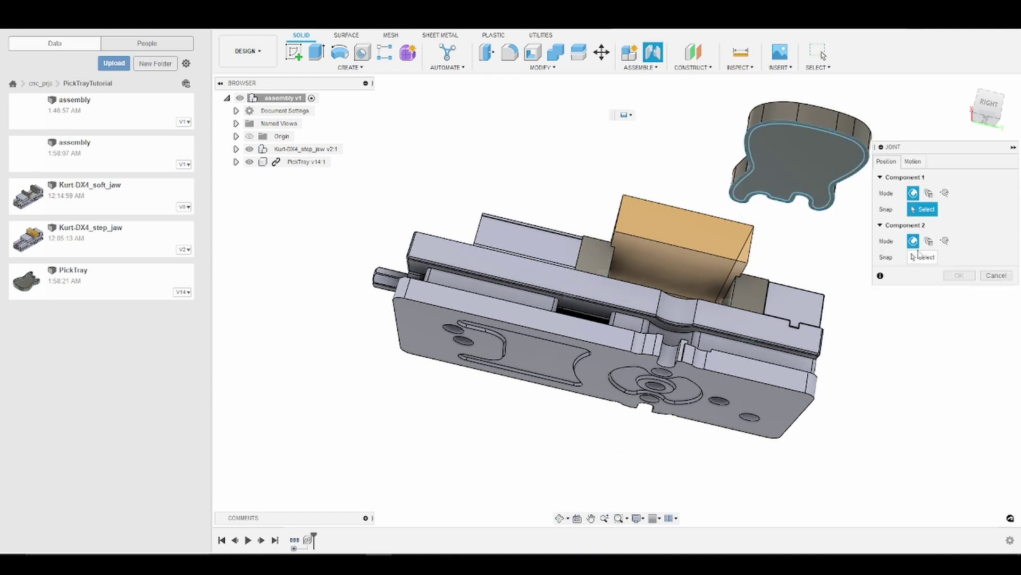
# - Joint the PickTray underside to the stock's top face at 90° with Offset Z -.75 in
pyautogui.click(794, 172)
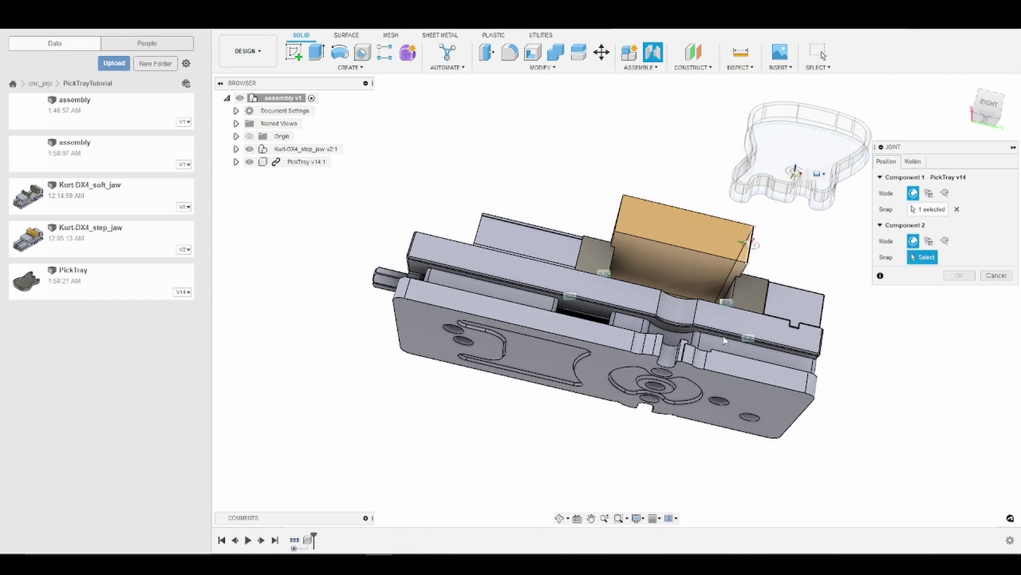
pyautogui.click(561, 518)
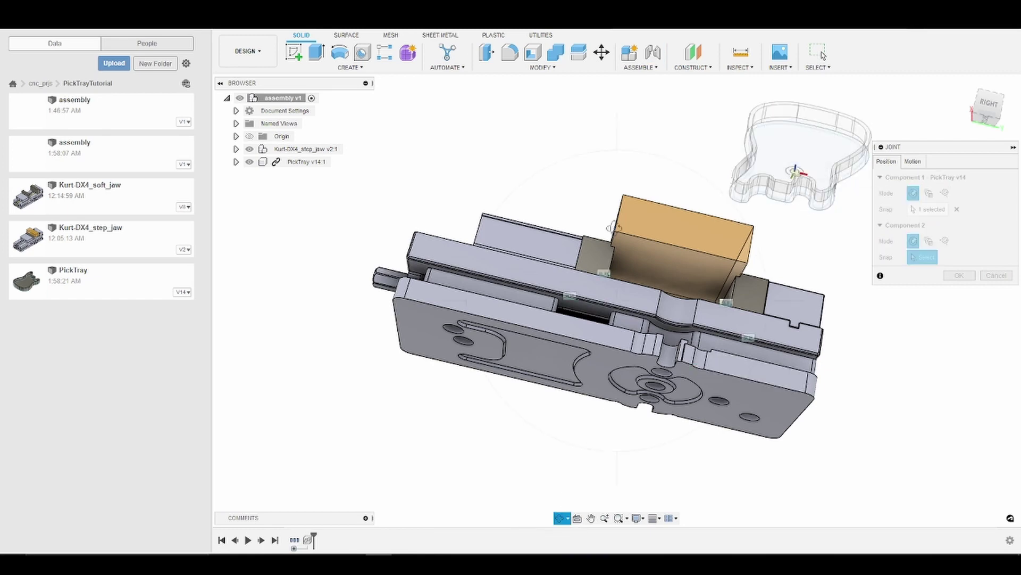
pyautogui.moveTo(614, 227); pyautogui.dragTo(624, 282)
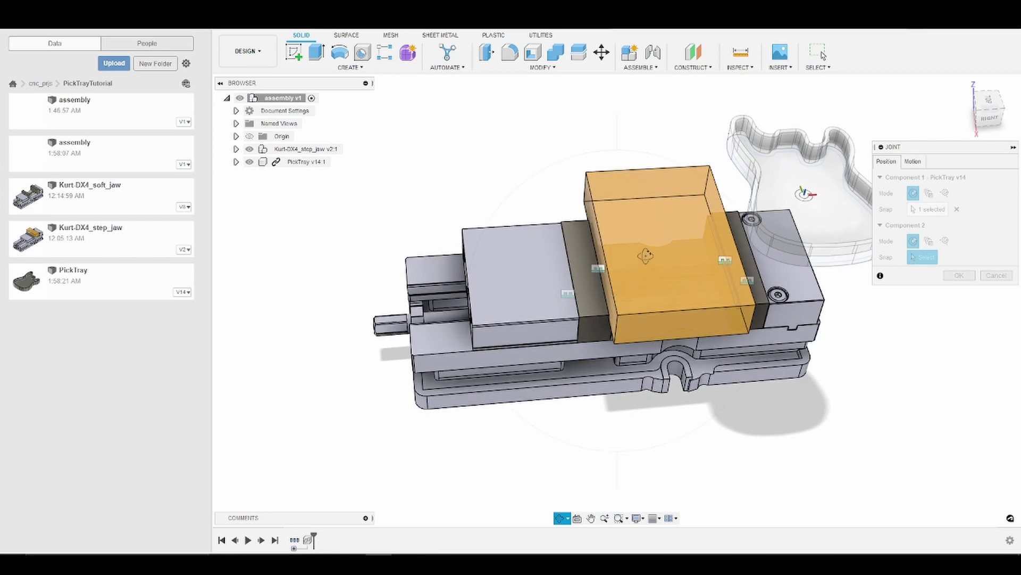
pyautogui.press('Escape')
pyautogui.click(669, 242)
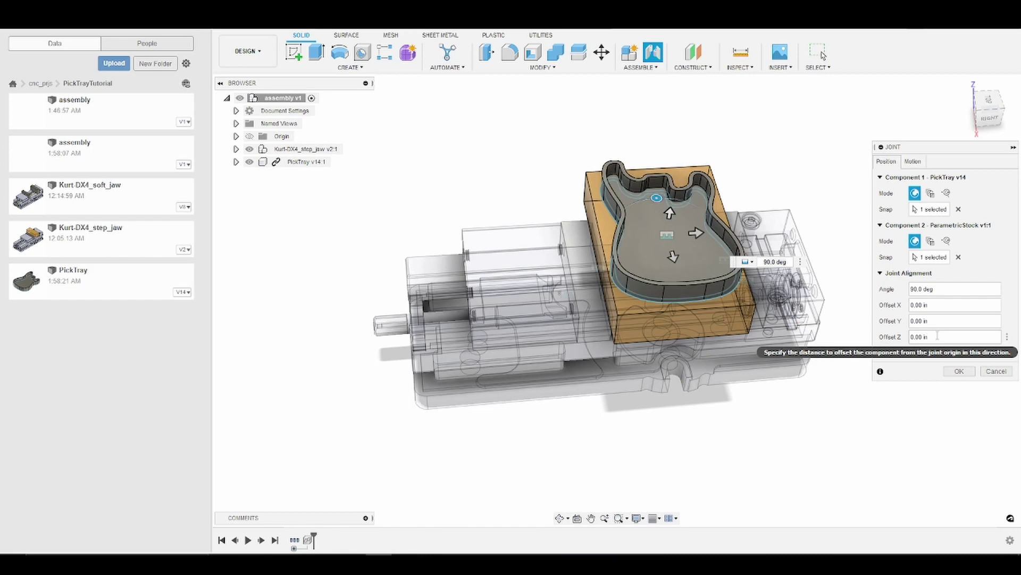
pyautogui.click(937, 336)
pyautogui.press('BackSpace')
pyautogui.press('BackSpace')
pyautogui.press('BackSpace')
pyautogui.press('BackSpace')
pyautogui.press('BackSpace')
pyautogui.press('BackSpace')
pyautogui.press('BackSpace')
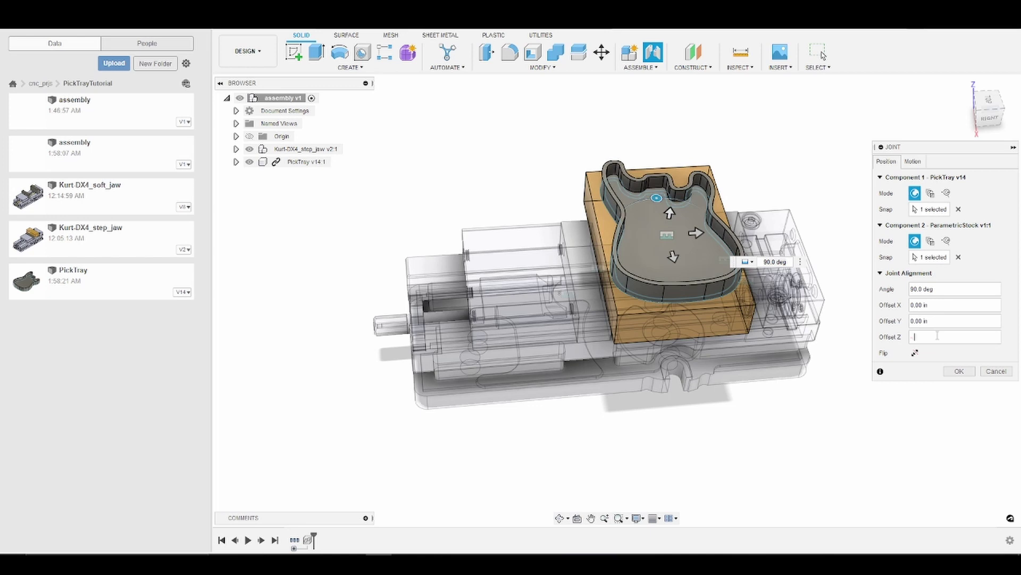
pyautogui.write('-.75')
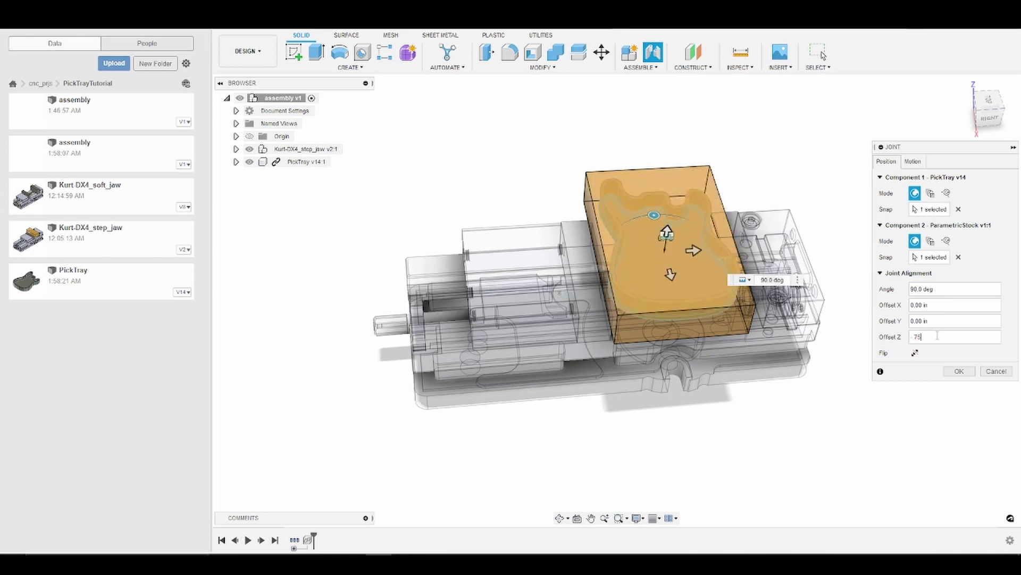
# - Apply the joint, then view the assembly from the right and orbit to an angled view
pyautogui.click(962, 371)
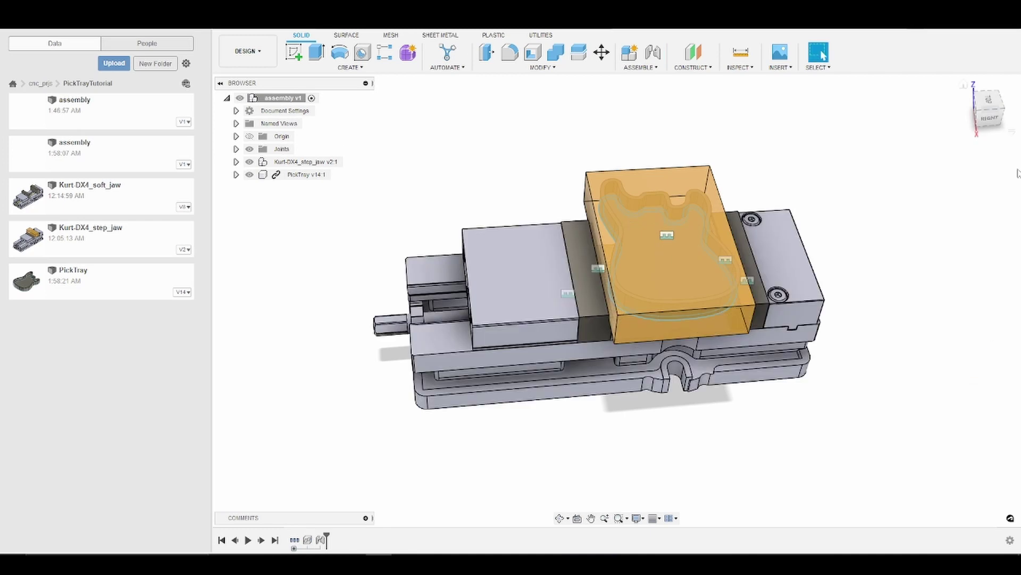
pyautogui.click(988, 130)
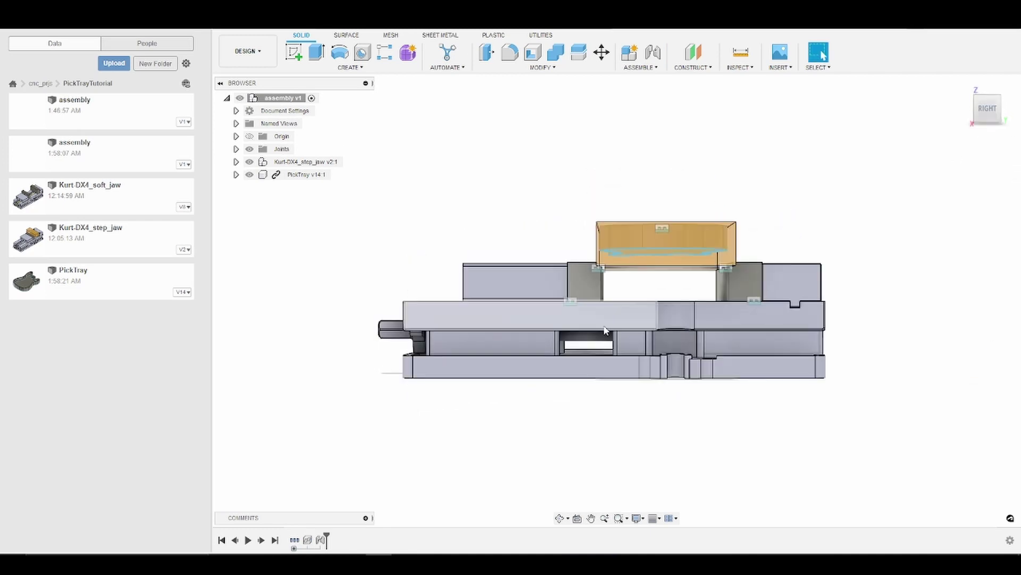
pyautogui.scroll(3, 629, 228)
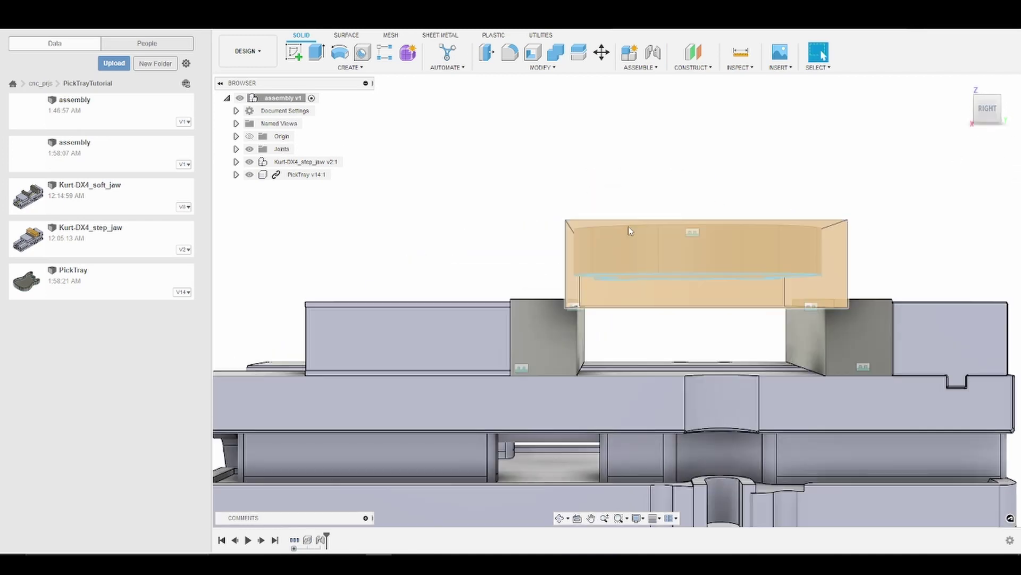
pyautogui.click(560, 519)
pyautogui.moveTo(695, 279); pyautogui.dragTo(693, 230)
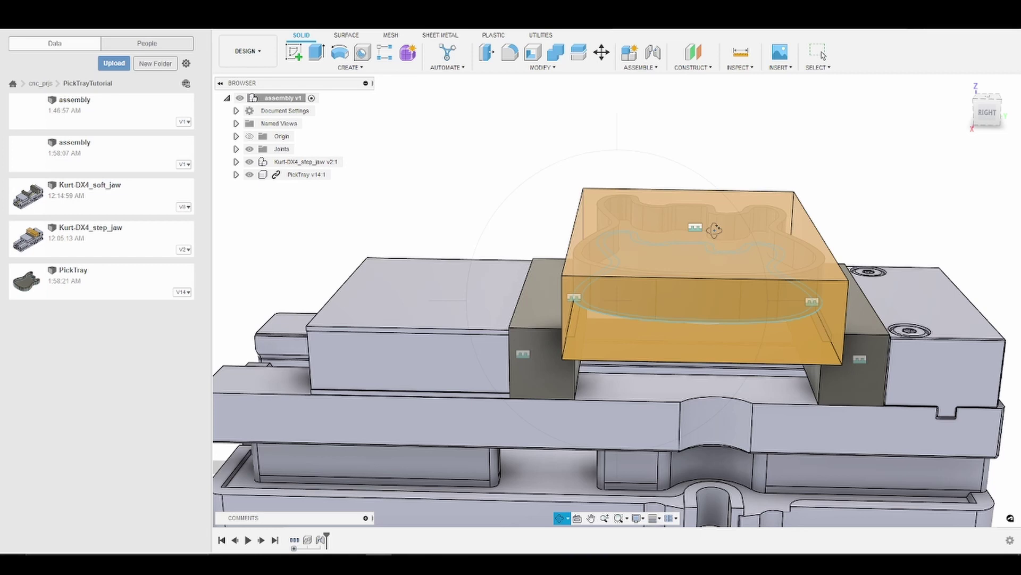
pyautogui.press('Escape')
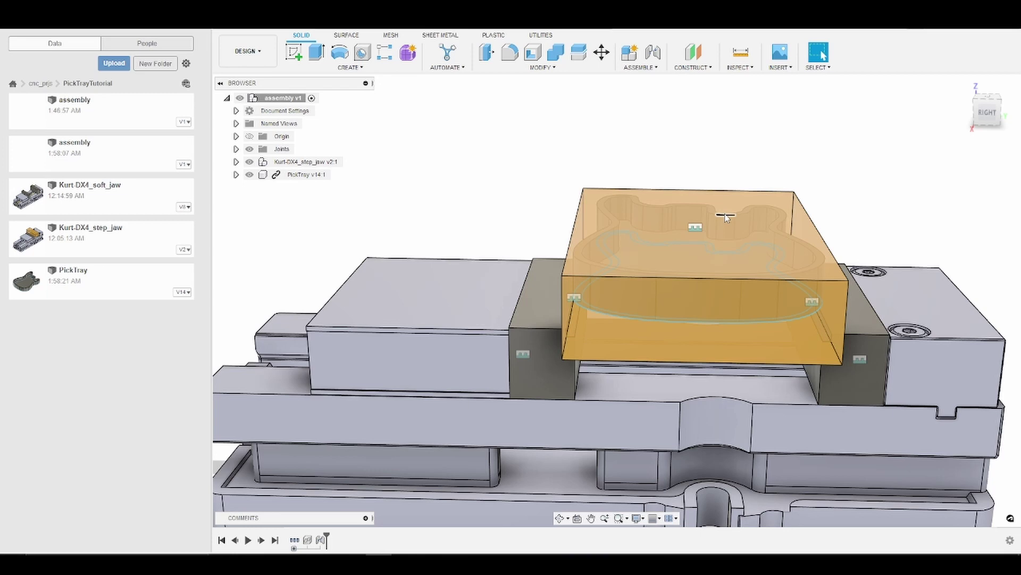
# - Zoom out and orbit lower for a side-on look at the stock between the jaws
pyautogui.scroll(-5, 726, 218)
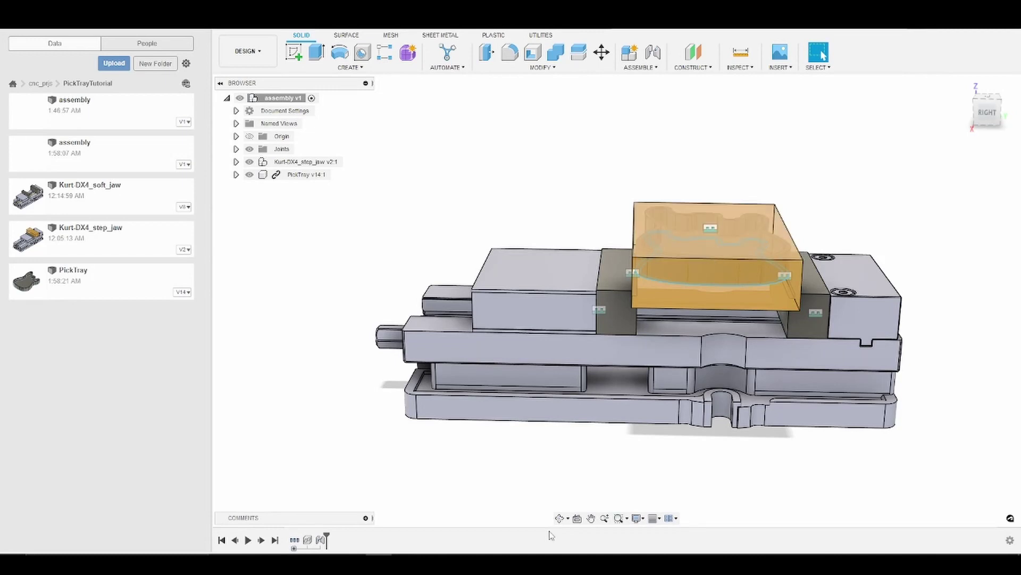
pyautogui.click(562, 519)
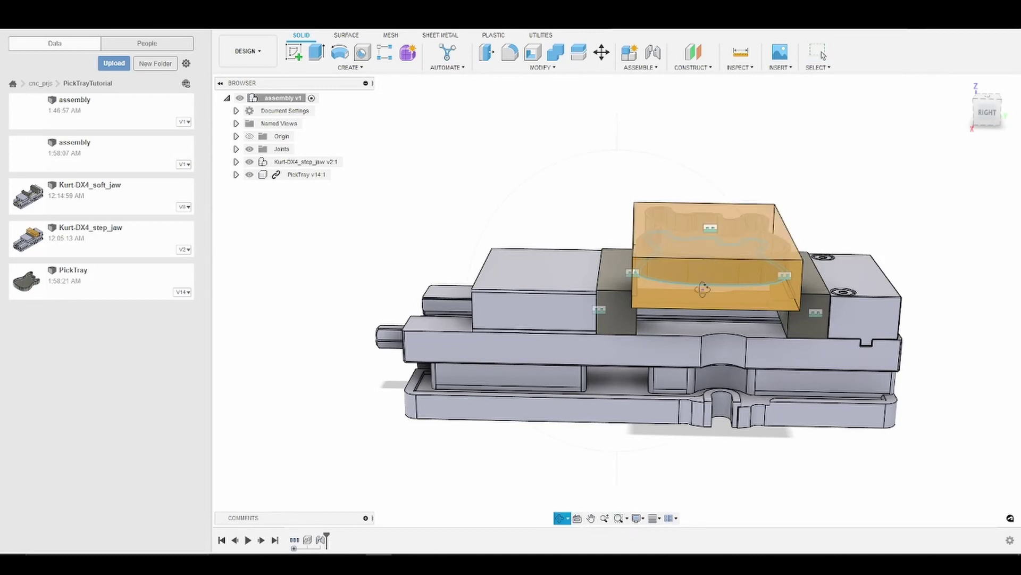
pyautogui.moveTo(703, 281); pyautogui.dragTo(698, 301)
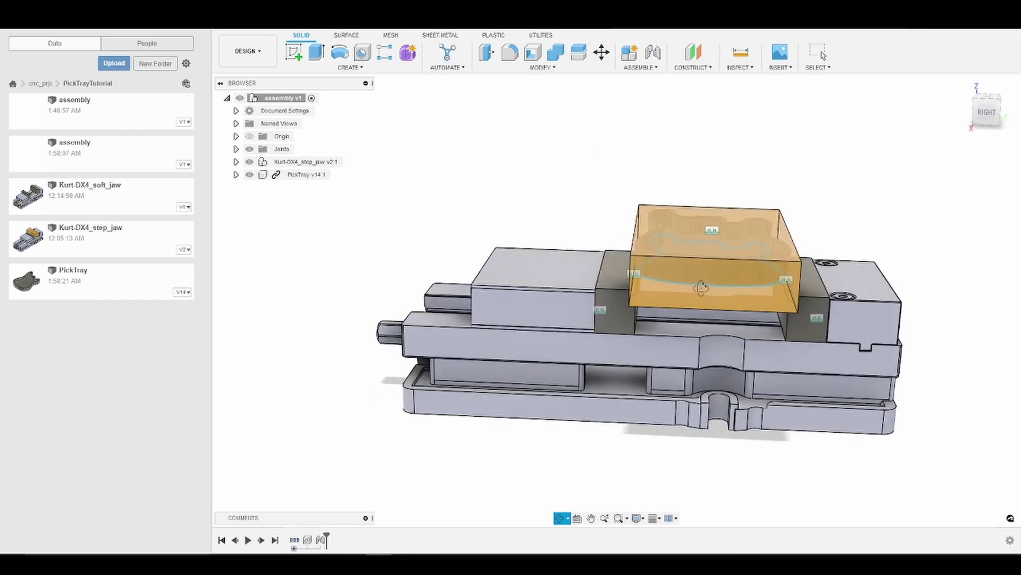
pyautogui.press('Escape')
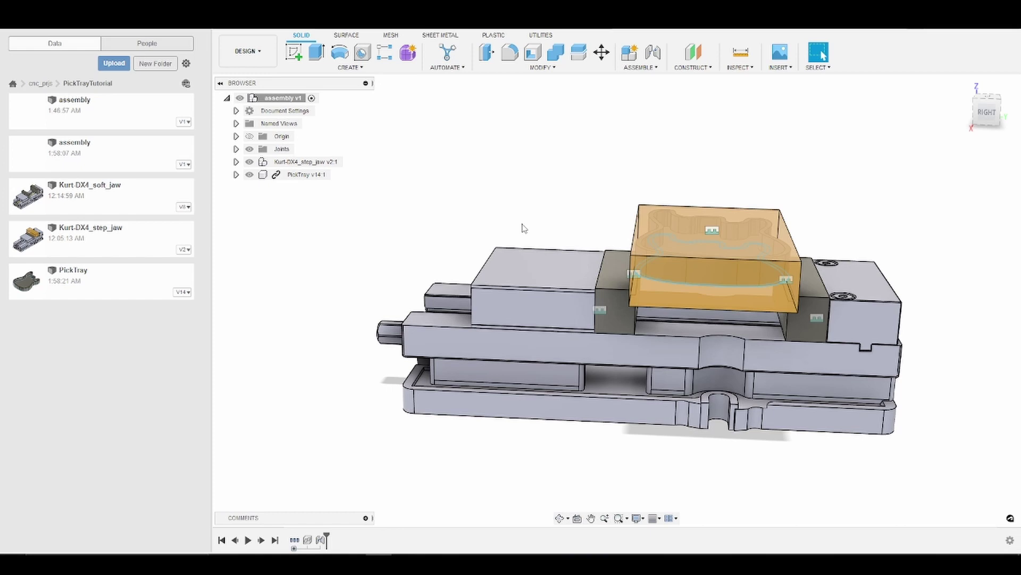
# - Save the assembly as a new version with the description 'vise added'
pyautogui.hotkey('ctrl', 's')
pyautogui.write('vise added')
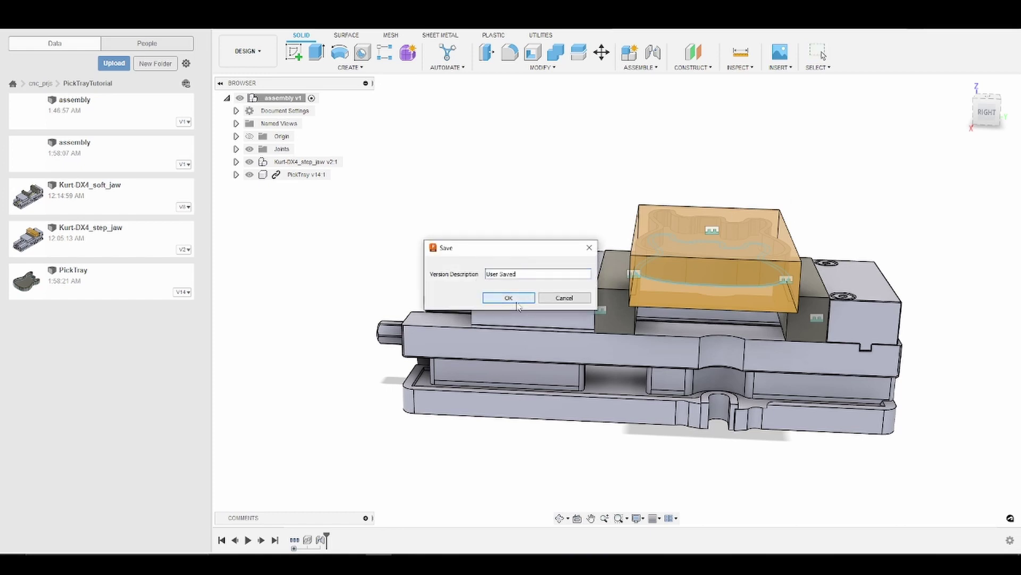
pyautogui.click(517, 303)
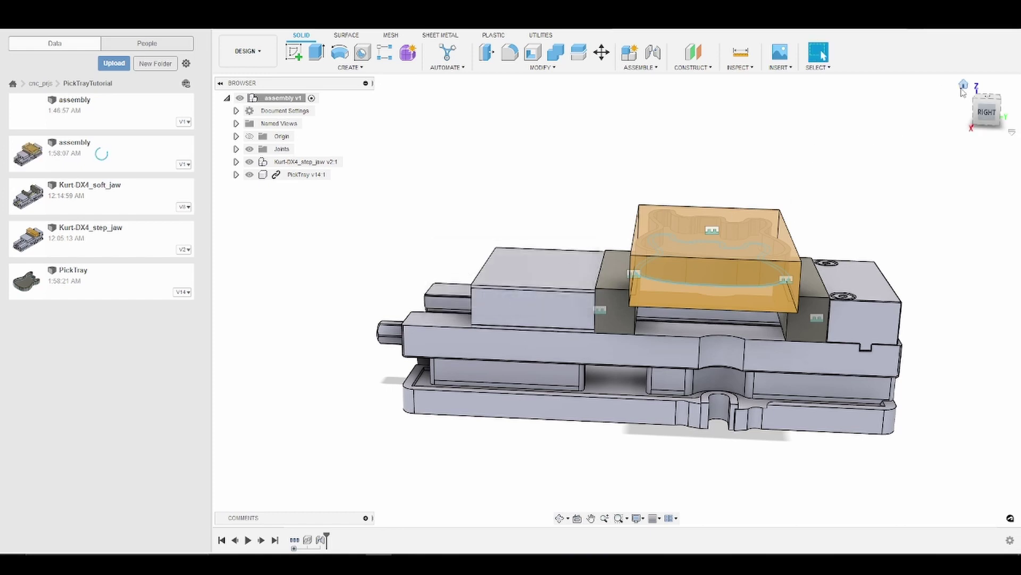
# - Return to the Home view and switch to the Manufacture workspace
pyautogui.click(963, 85)
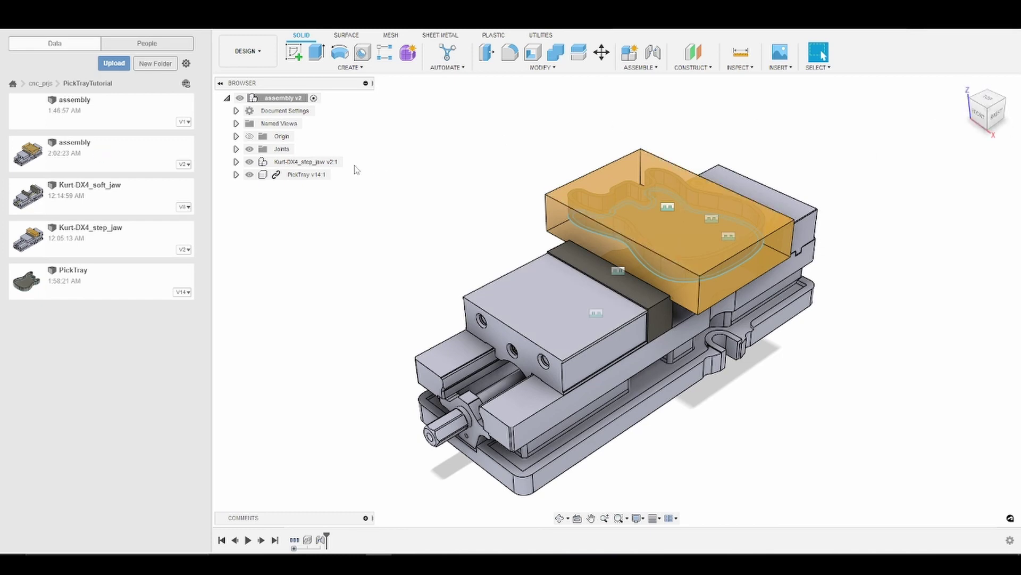
pyautogui.click(260, 65)
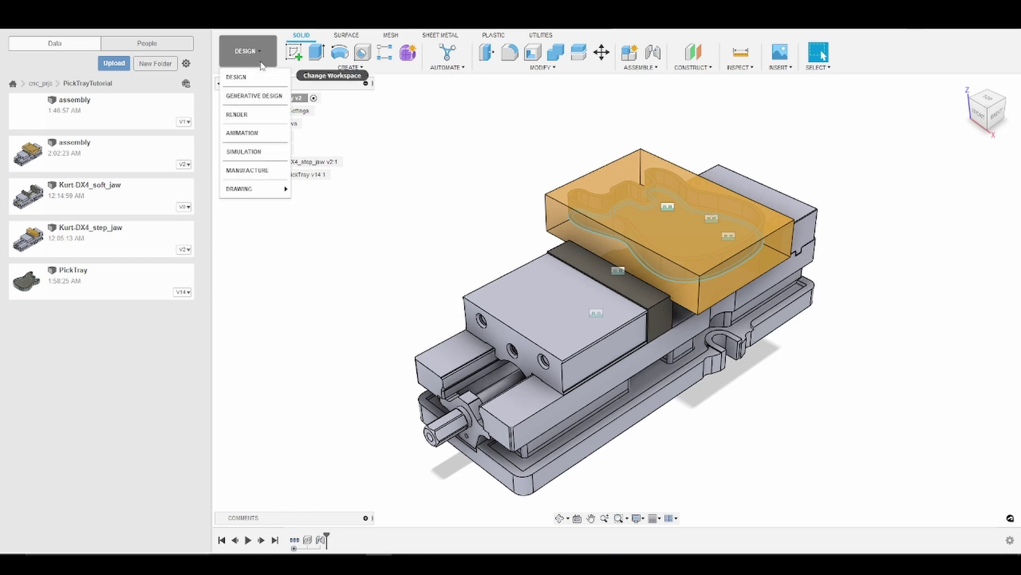
pyautogui.click(275, 171)
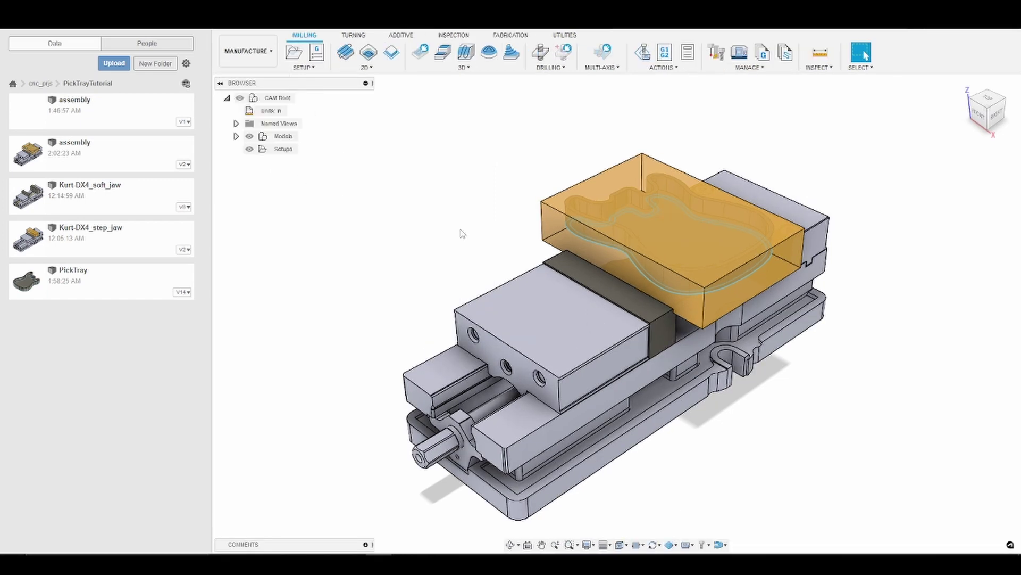
# - Create a new setup whose stock is the ParametricStock v1:1 solid (6 × 4 × 1.25 in)
pyautogui.rightClick(283, 151)
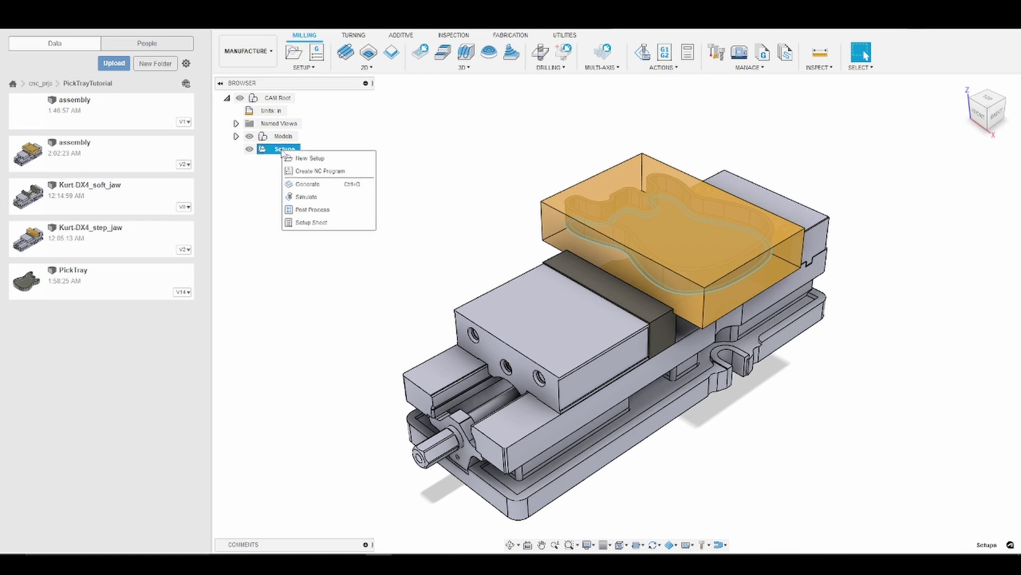
pyautogui.click(297, 161)
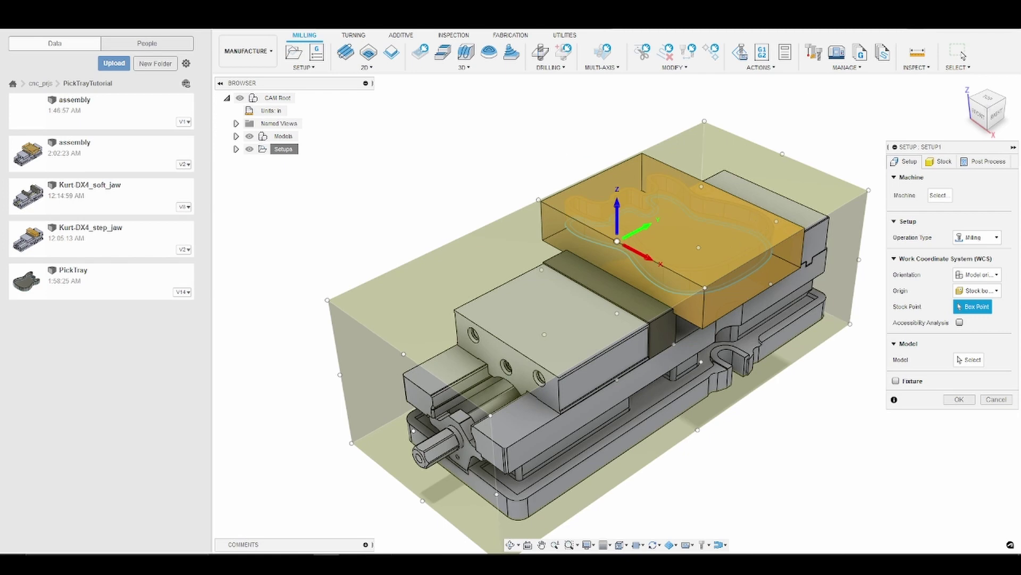
pyautogui.click(940, 164)
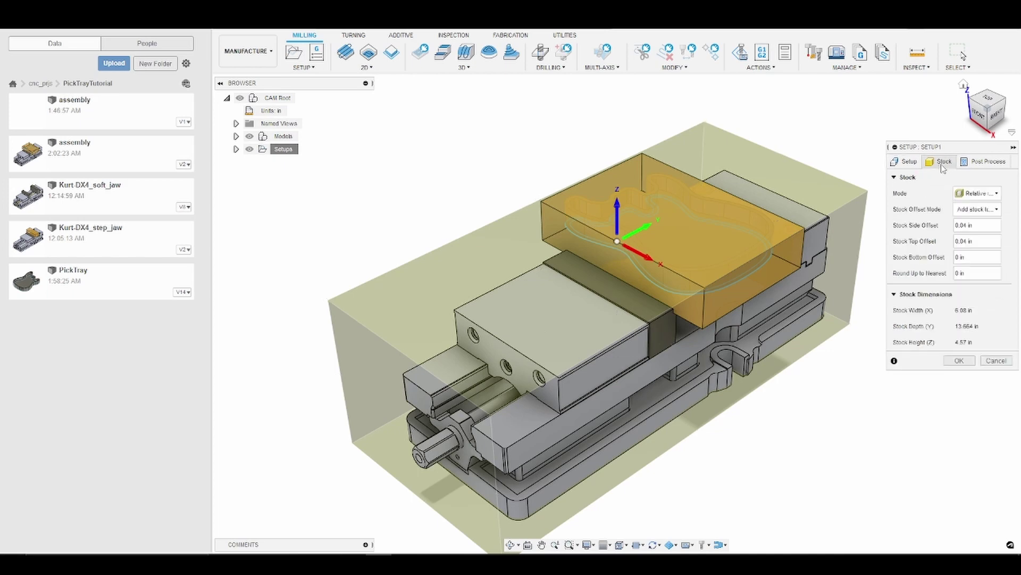
pyautogui.click(977, 195)
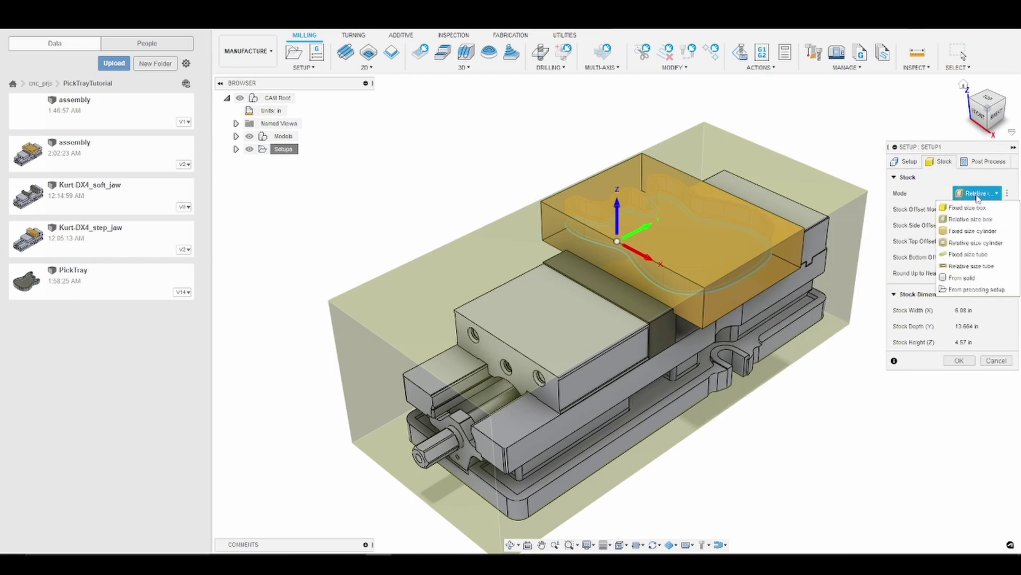
pyautogui.click(984, 278)
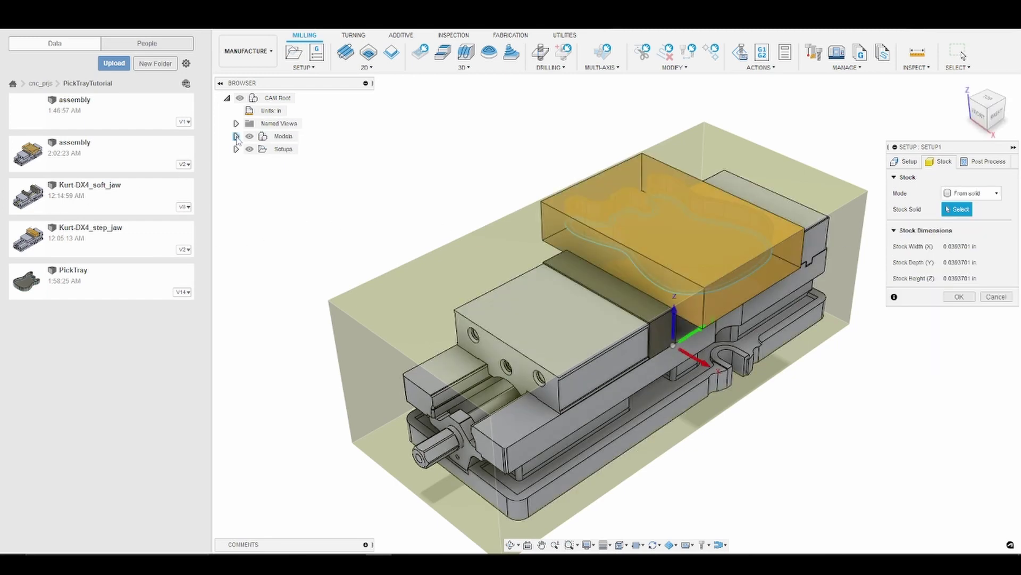
pyautogui.click(236, 137)
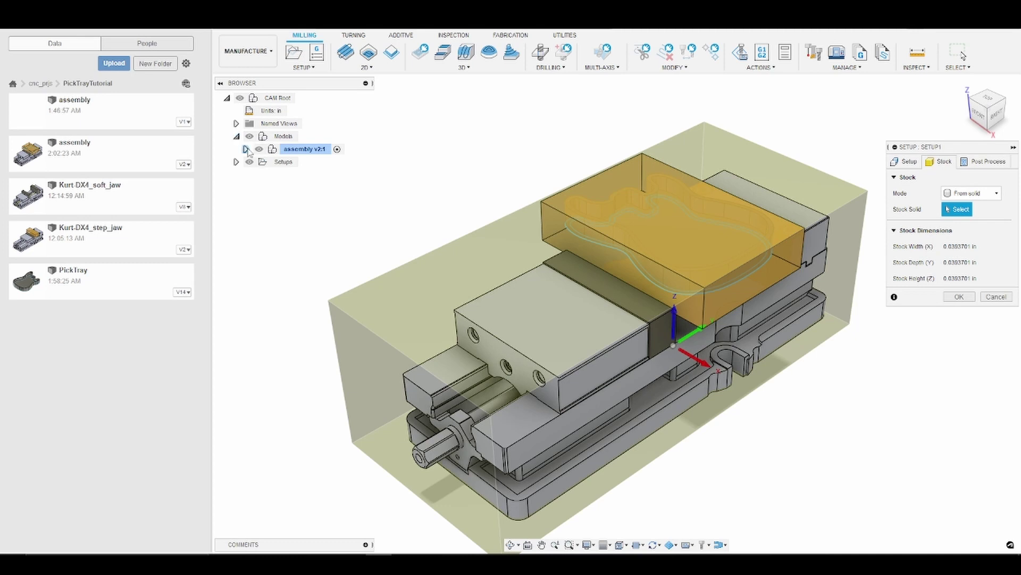
pyautogui.click(245, 150)
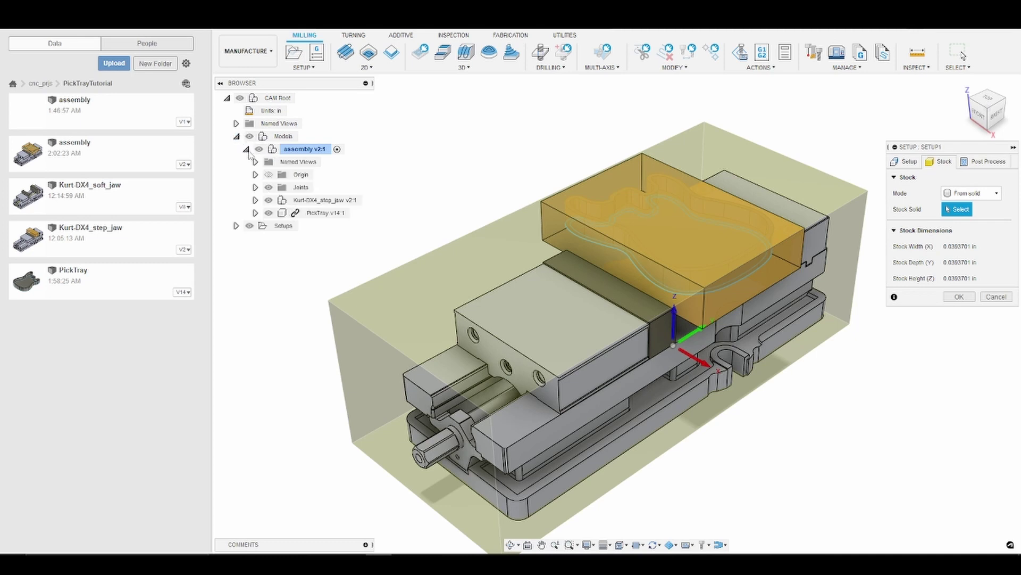
pyautogui.click(255, 200)
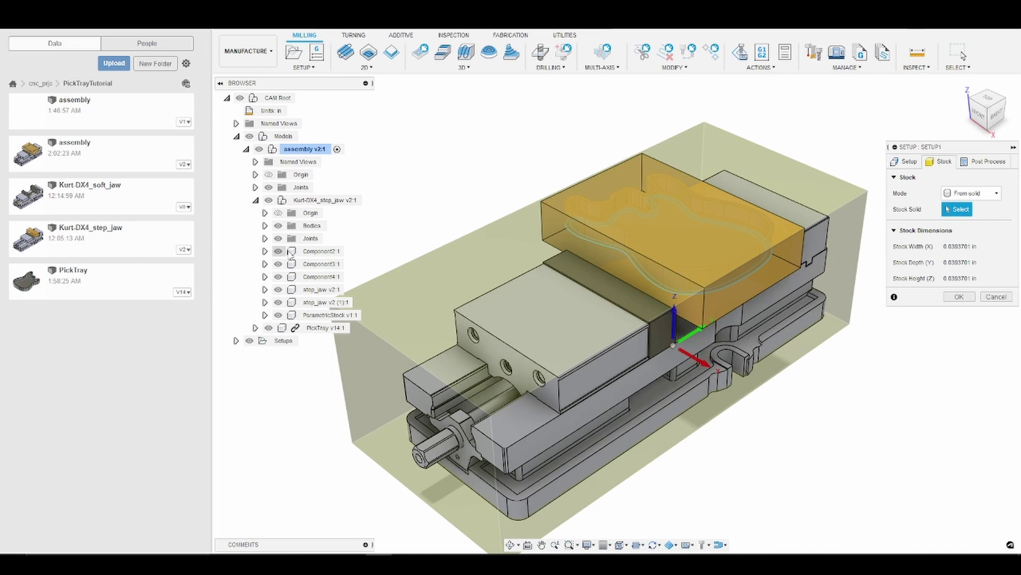
pyautogui.click(325, 315)
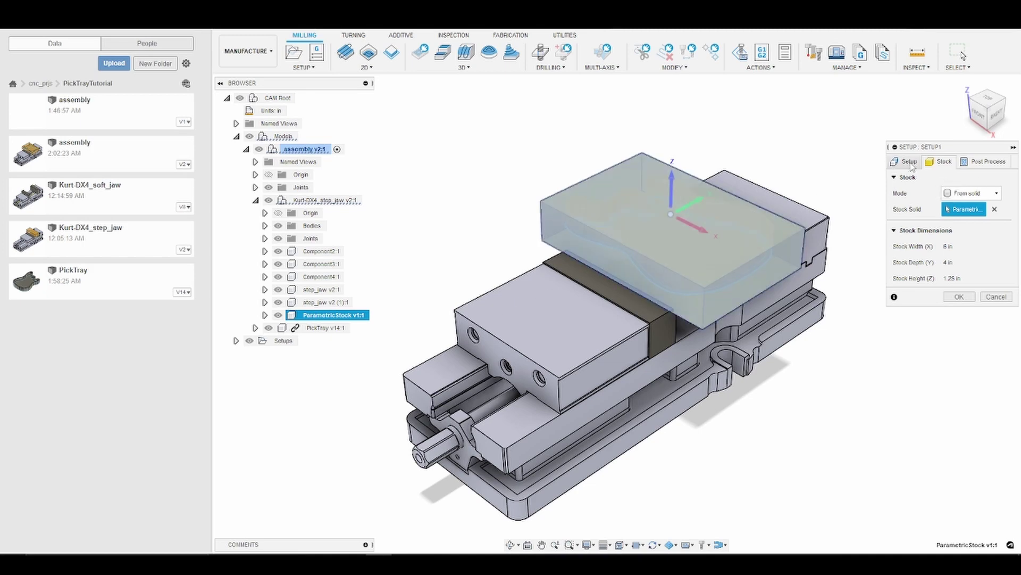
pyautogui.click(908, 161)
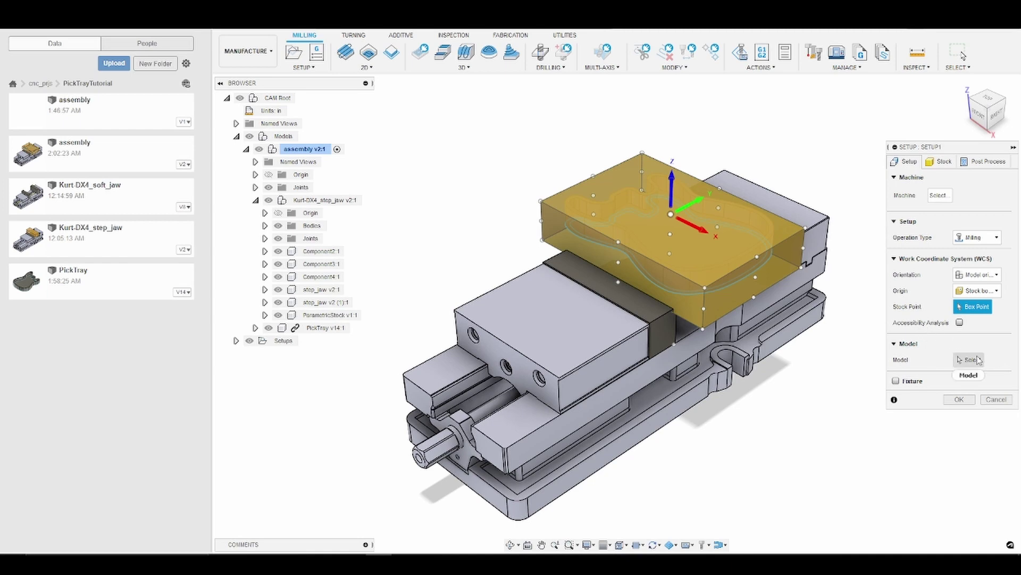
# - Set PickTray v14:1 as the model and add both step_jaws and Component2–4 as fixtures
pyautogui.click(978, 360)
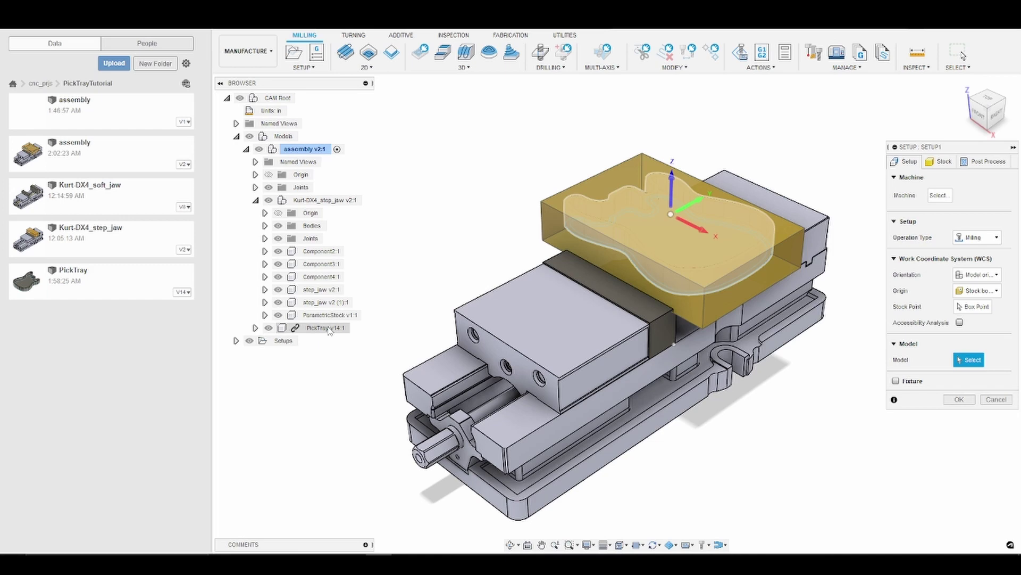
pyautogui.click(328, 328)
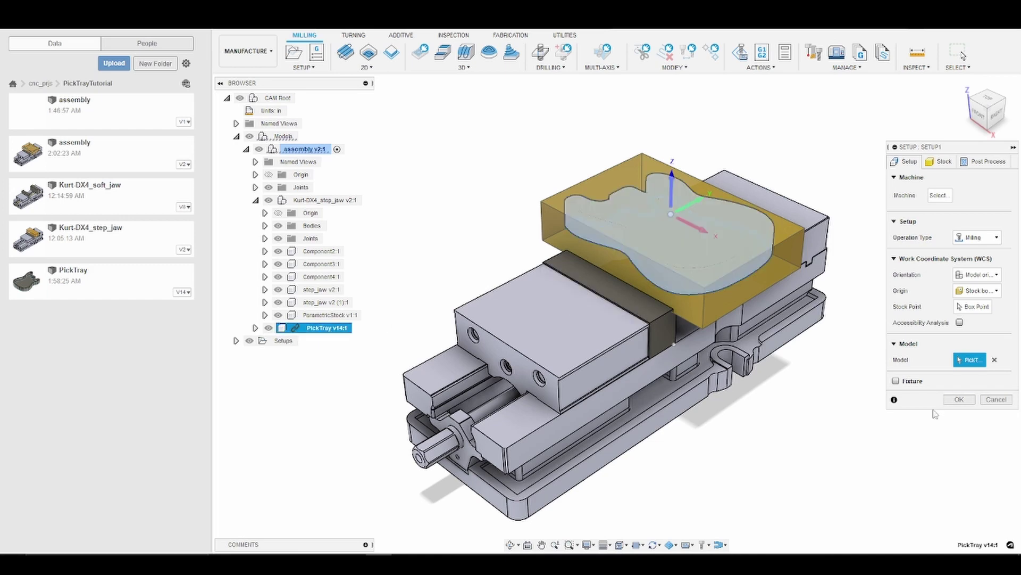
pyautogui.click(896, 381)
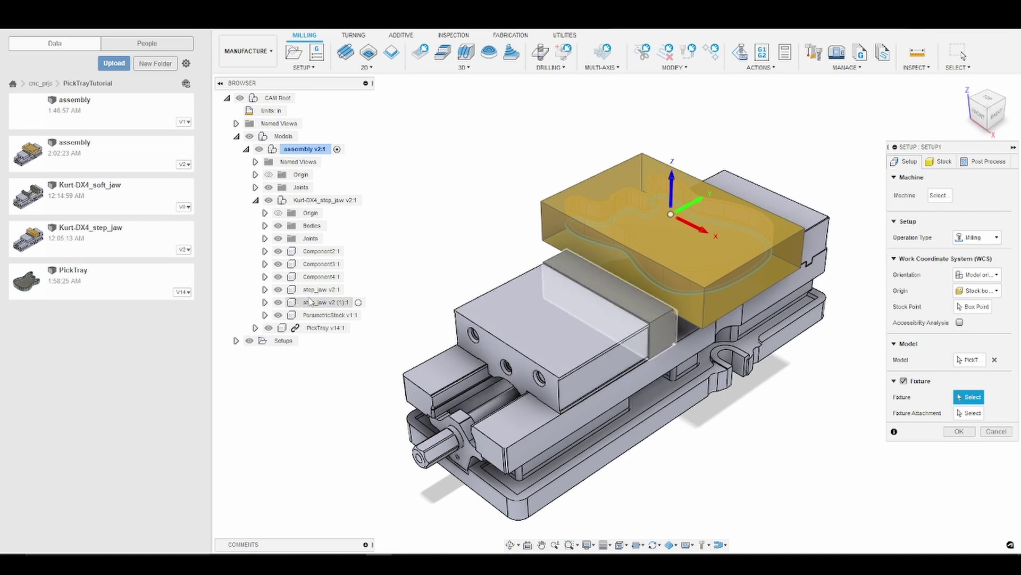
pyautogui.click(315, 302)
pyautogui.click(321, 289)
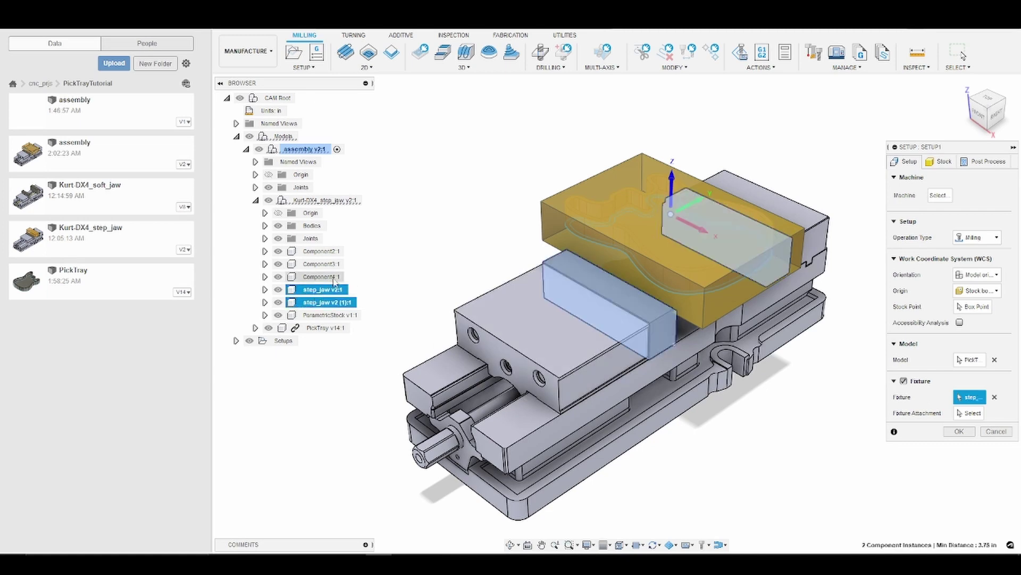
pyautogui.click(325, 276)
pyautogui.click(332, 265)
pyautogui.click(322, 250)
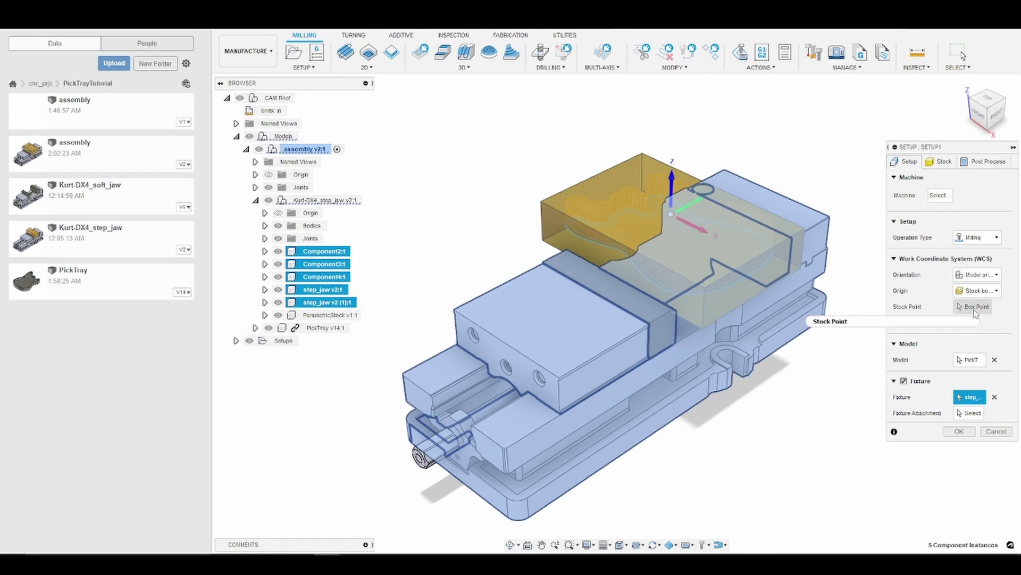
# - Set the work coordinate origin to the stock box's top corner point
pyautogui.click(975, 307)
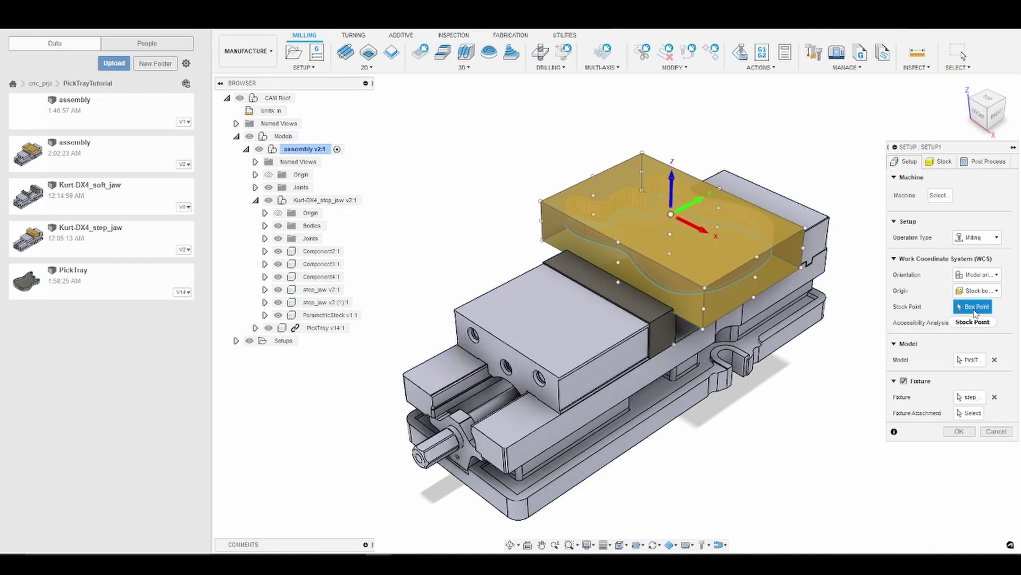
pyautogui.click(643, 154)
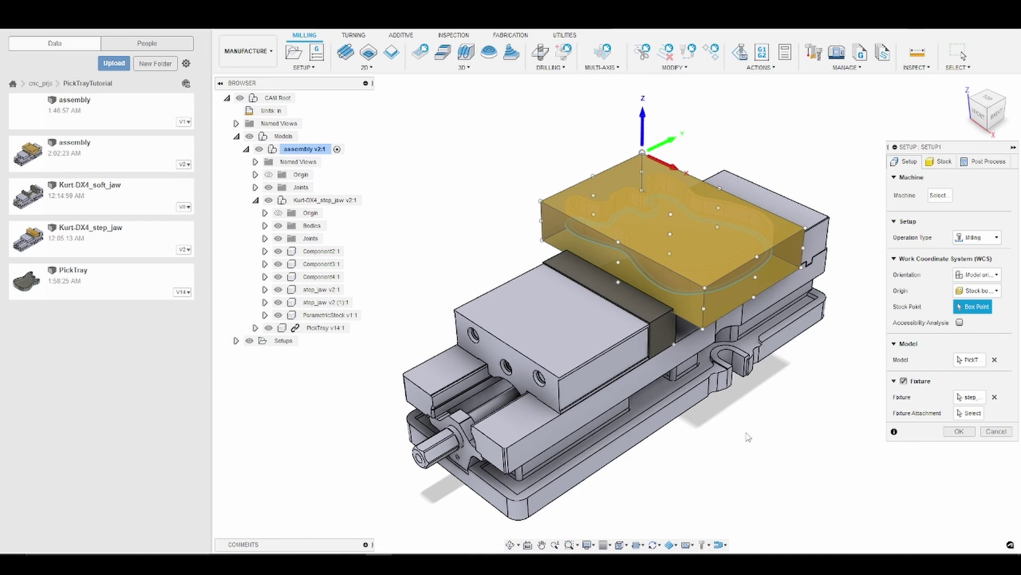
# - Accept the Setup dialog to create Setup1
pyautogui.click(959, 431)
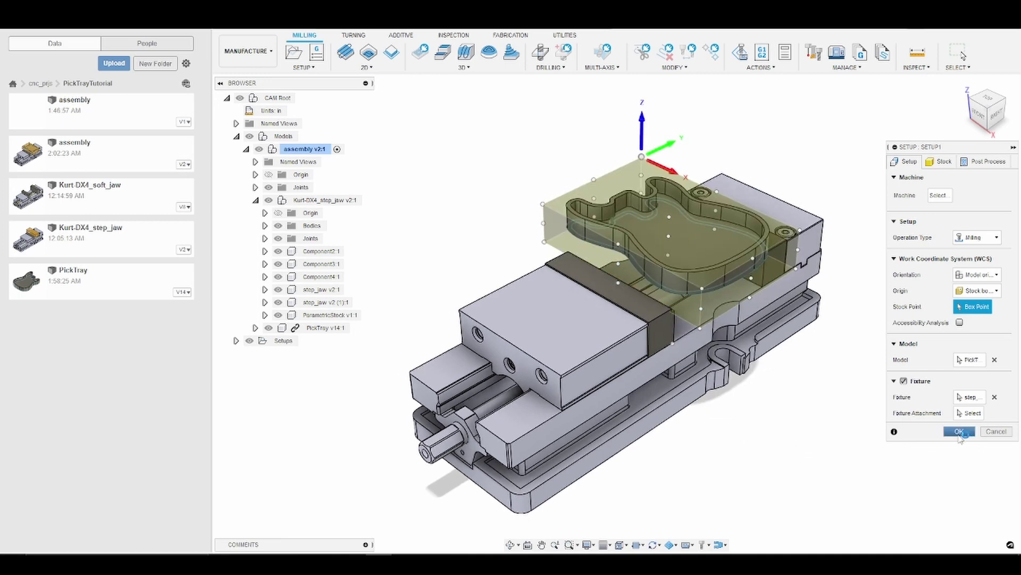